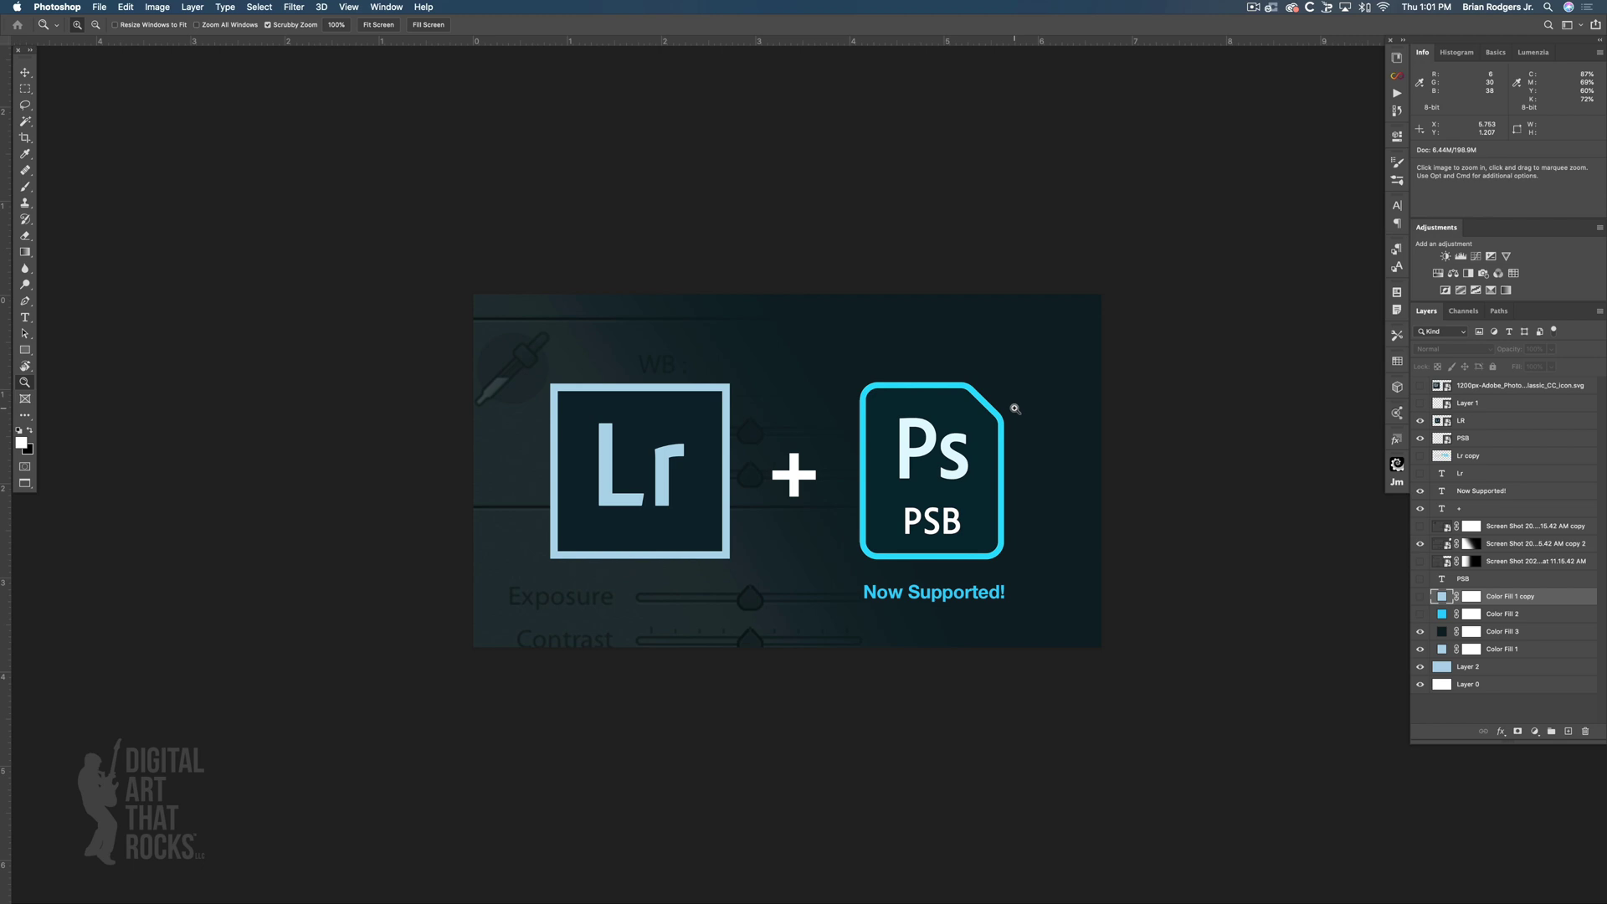
Select the Lr text layer, the top icon layer, Layer 1 and then the third screenshot layer
left_click(1492, 473)
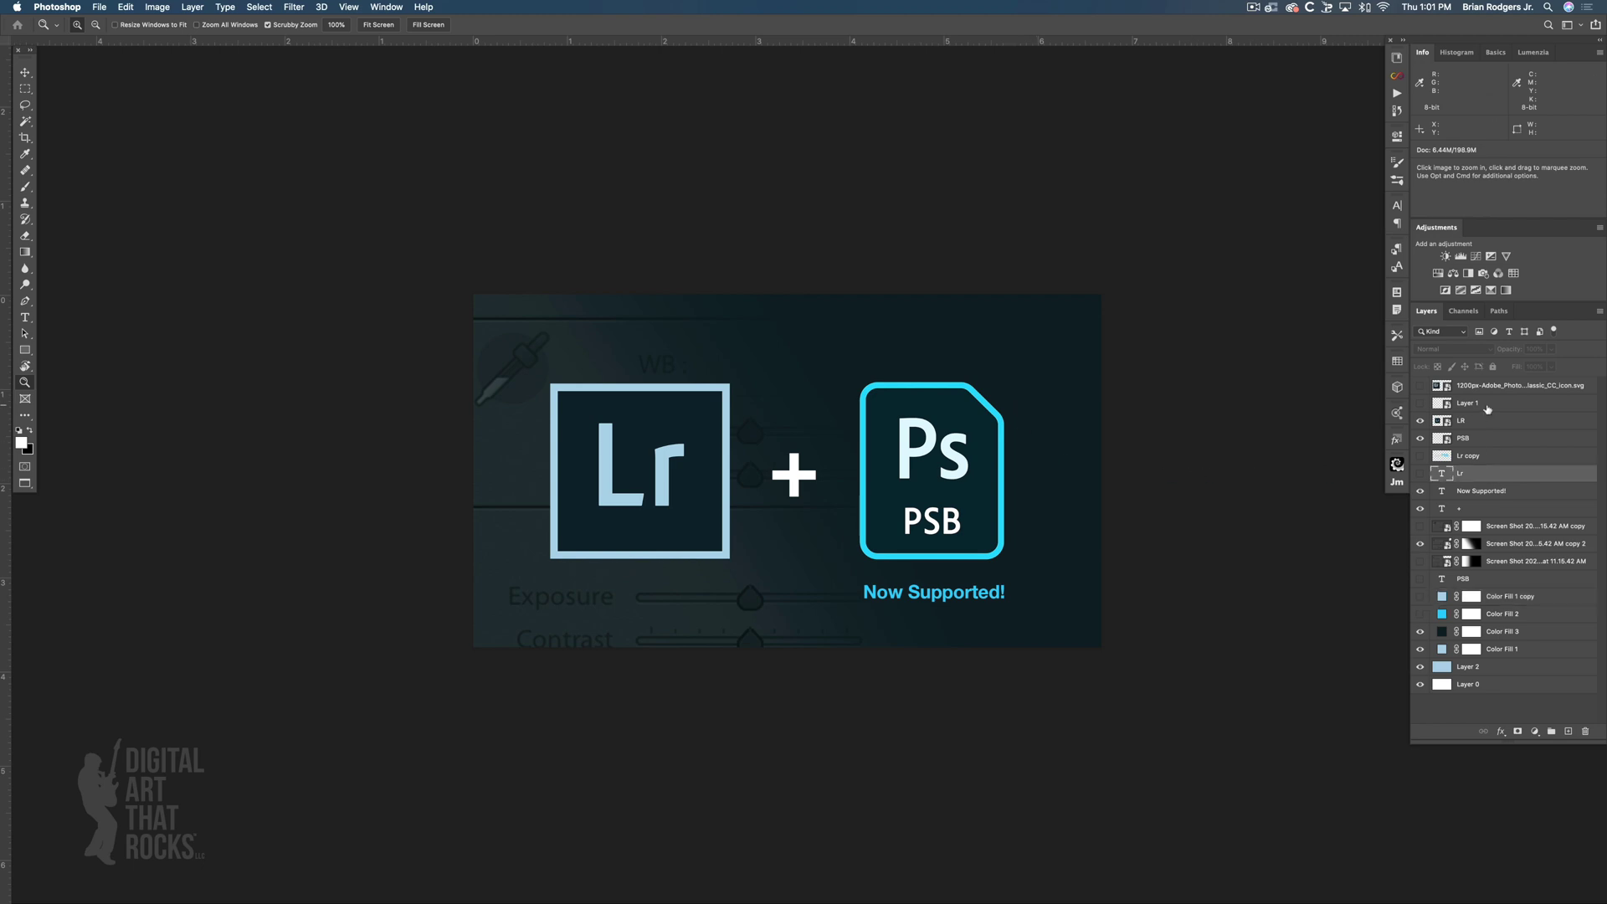
left_click(1488, 403)
left_click(1500, 387)
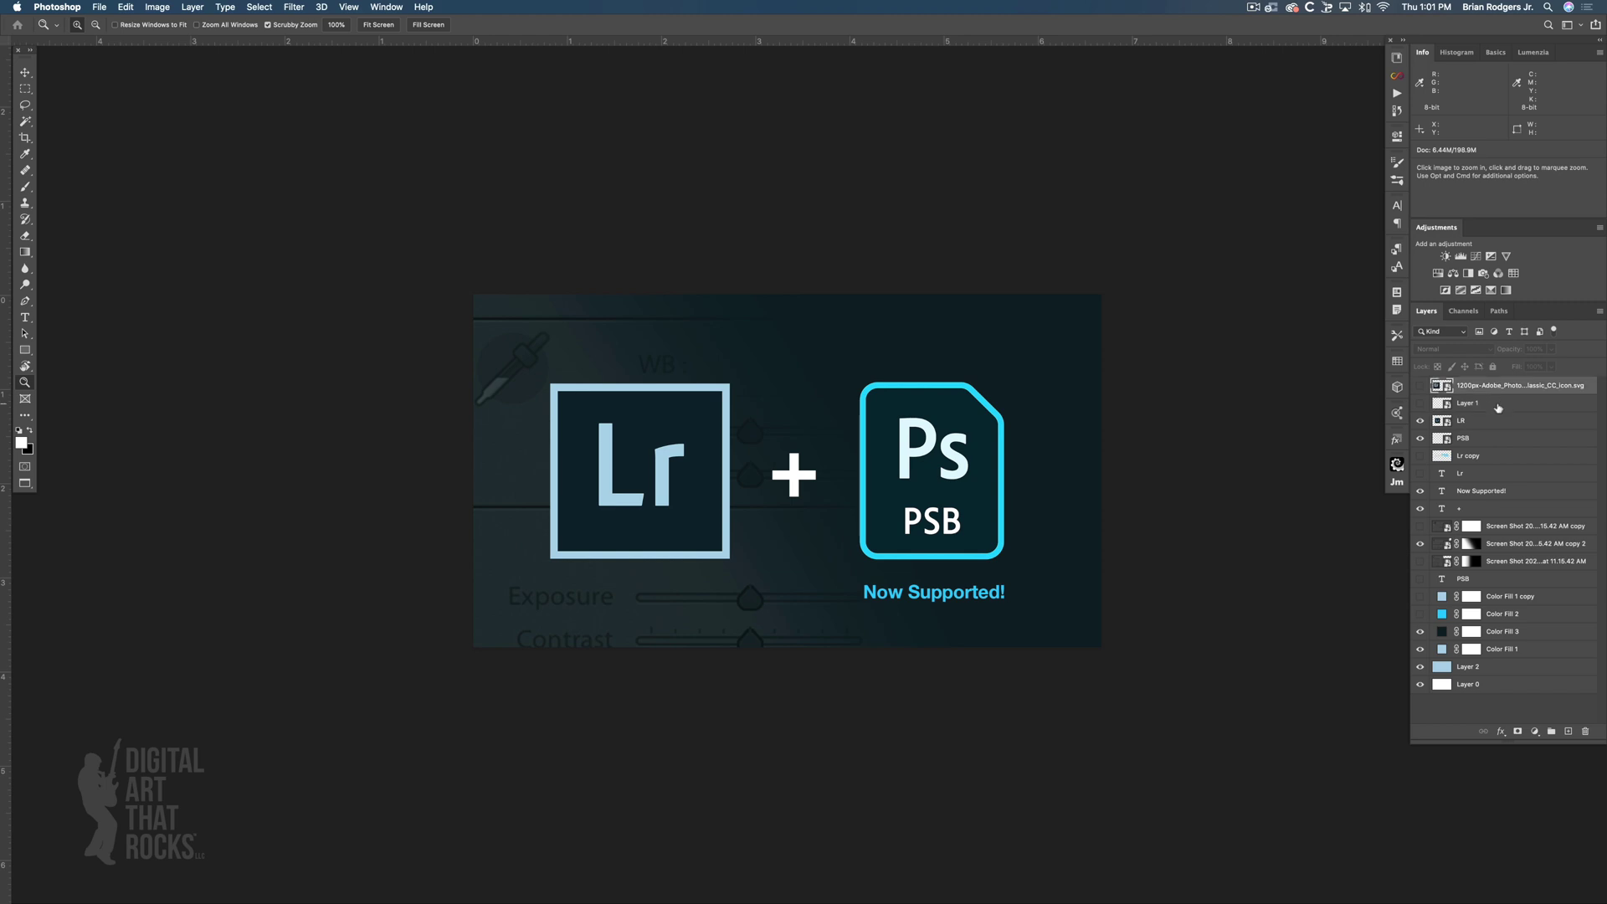
left_click(1497, 405)
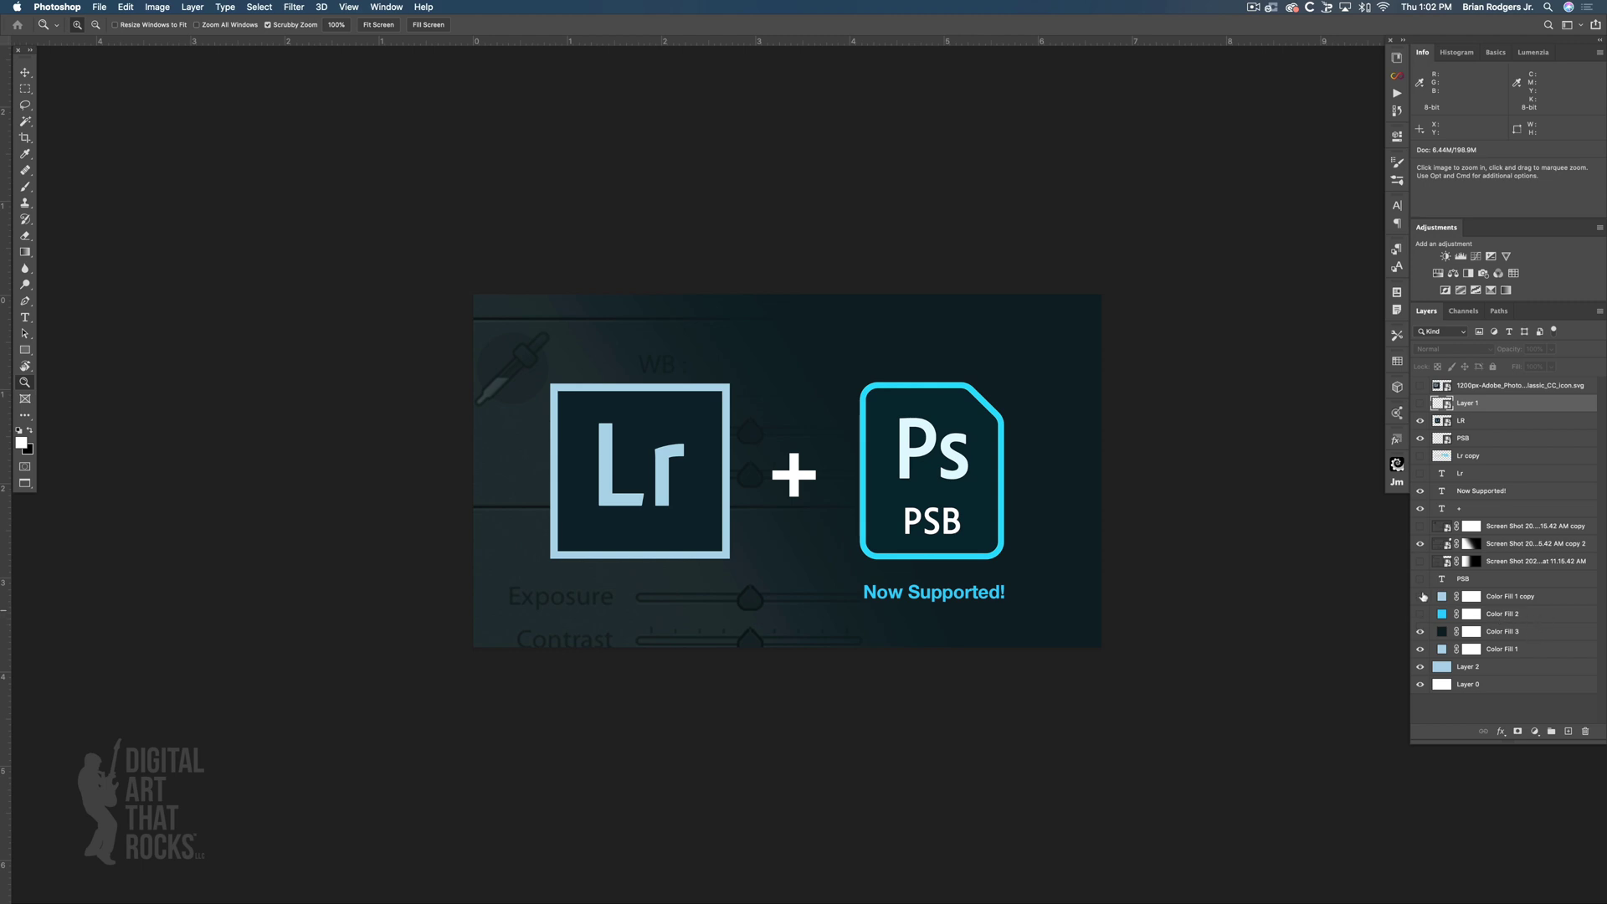
left_click(1527, 561)
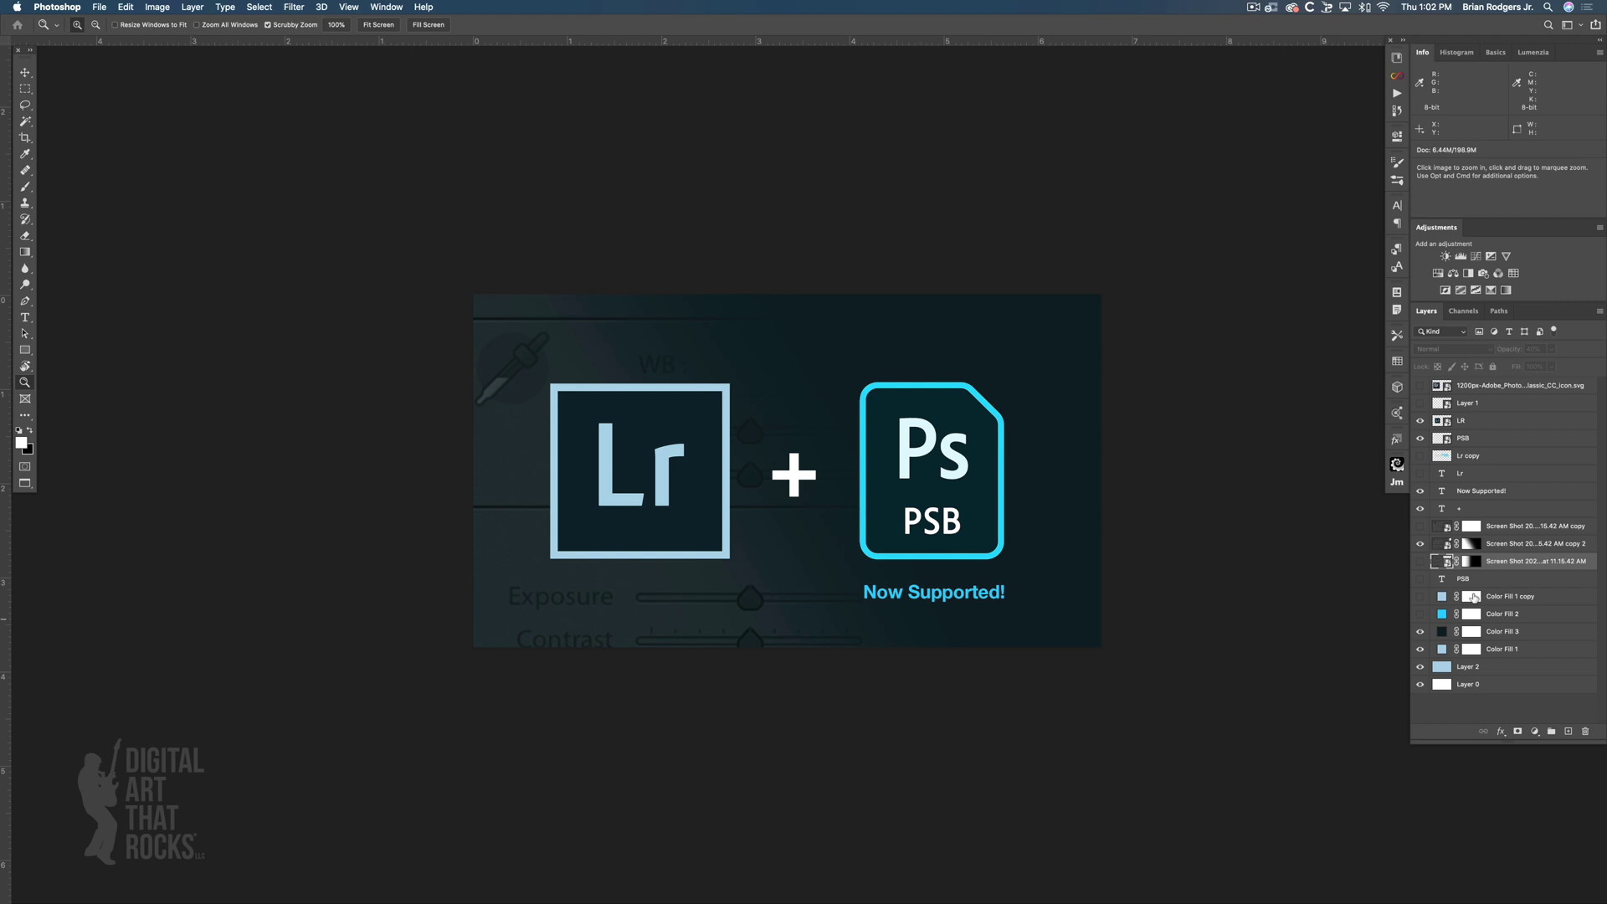
Browse the layer filter type list, leaving the filter unchanged
left_click(1464, 332)
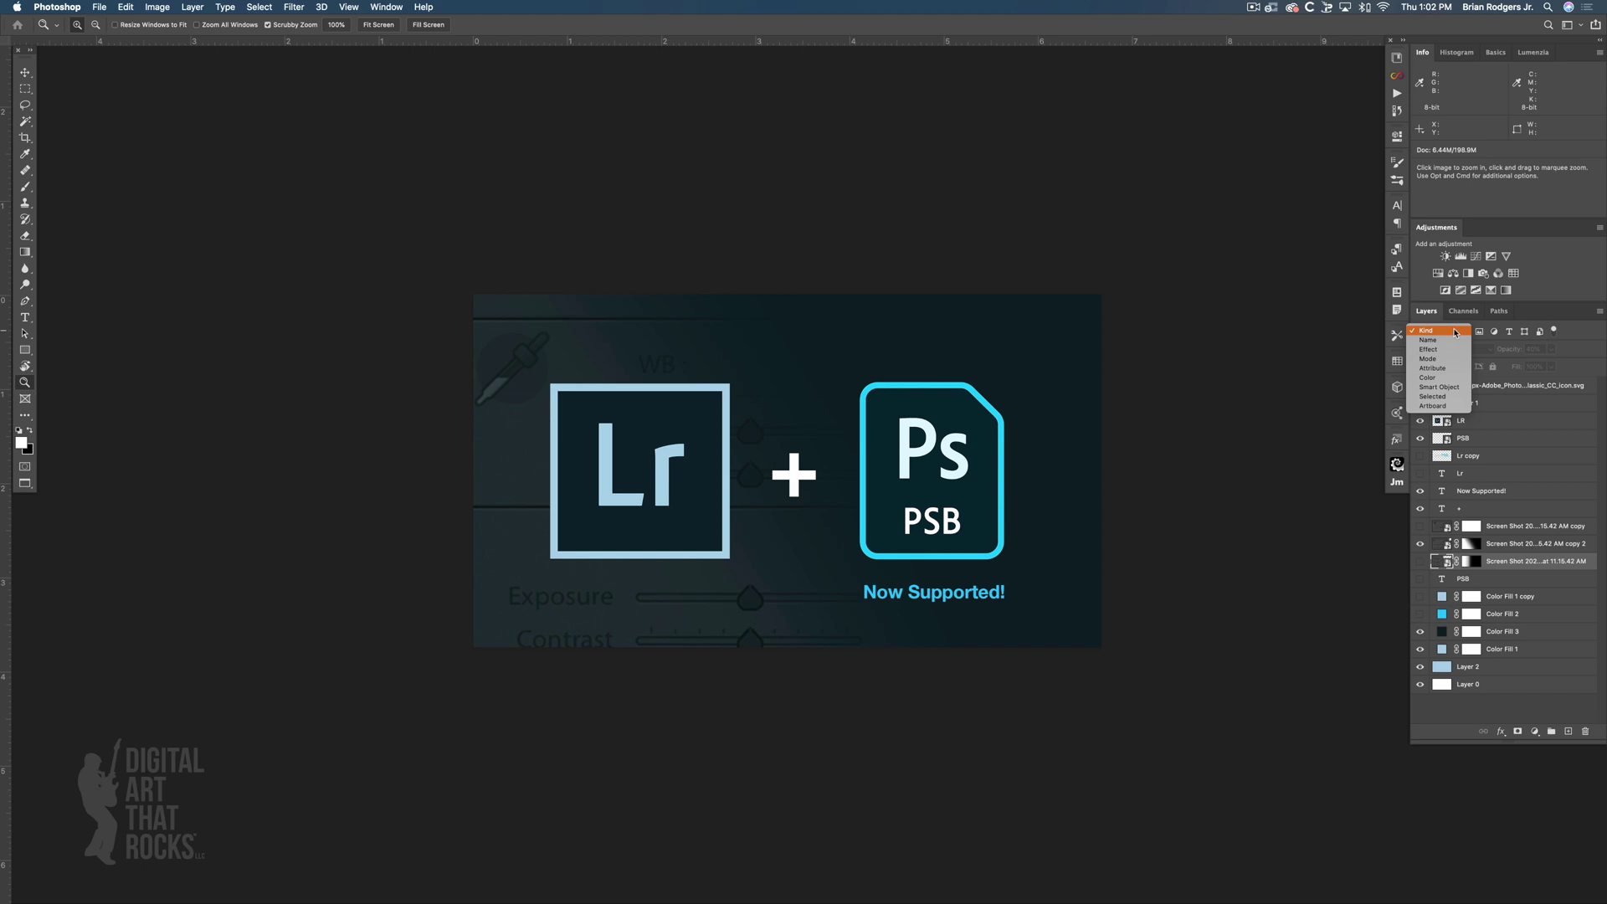
left_click(1456, 332)
left_click(1464, 334)
left_click(1463, 332)
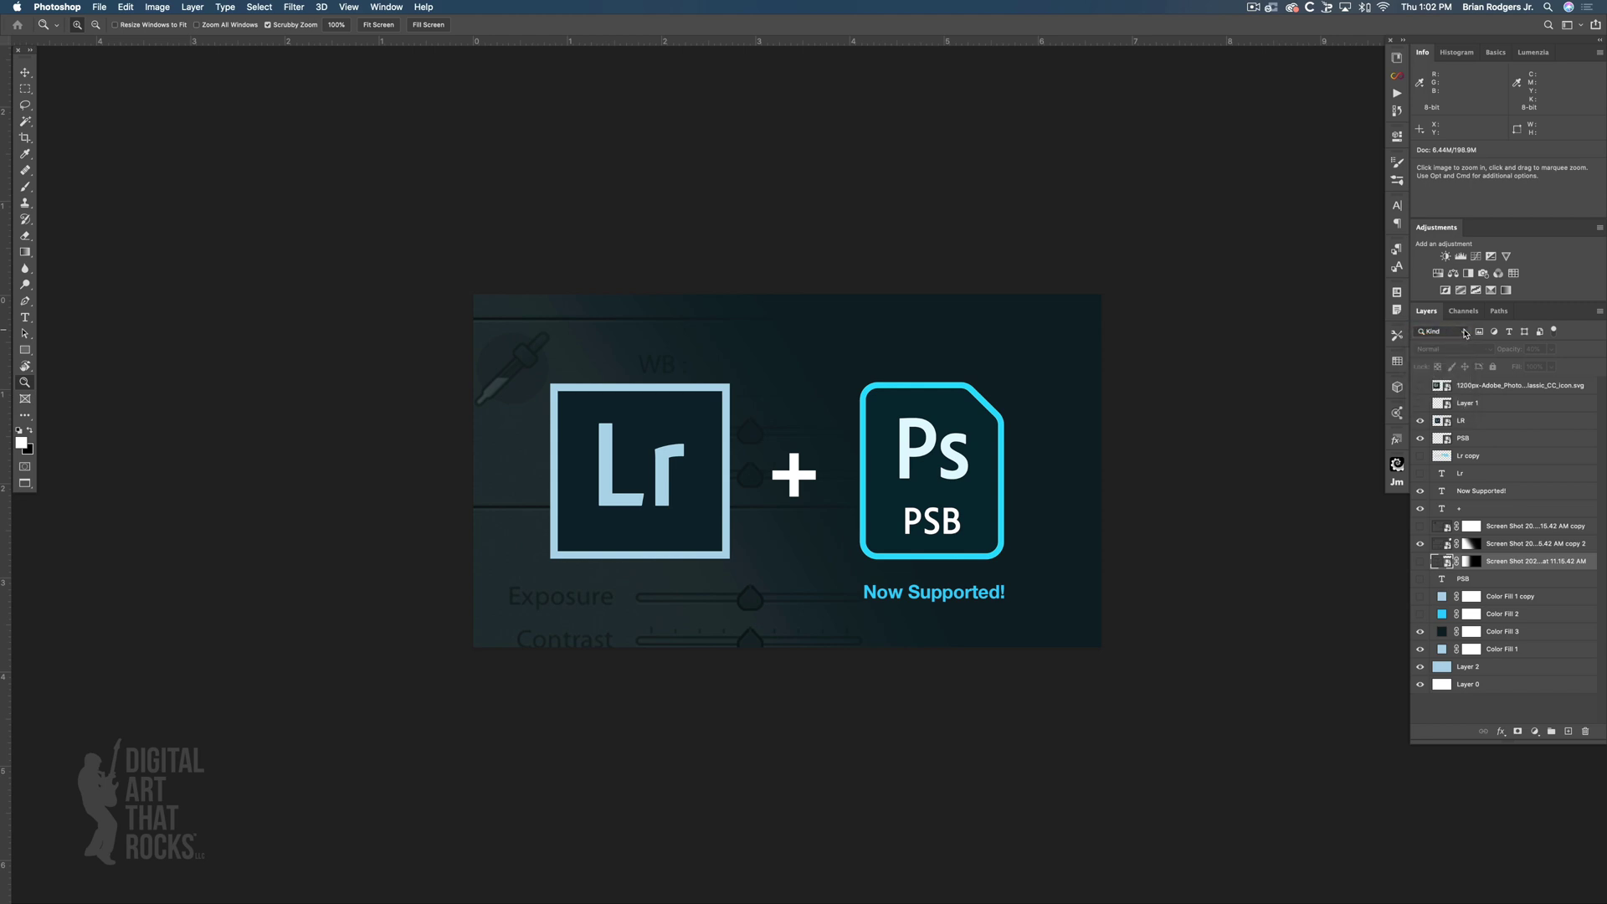
left_click(1465, 332)
left_click(1464, 333)
Filter the layers by Name, with the name search field focused
left_click(1462, 336)
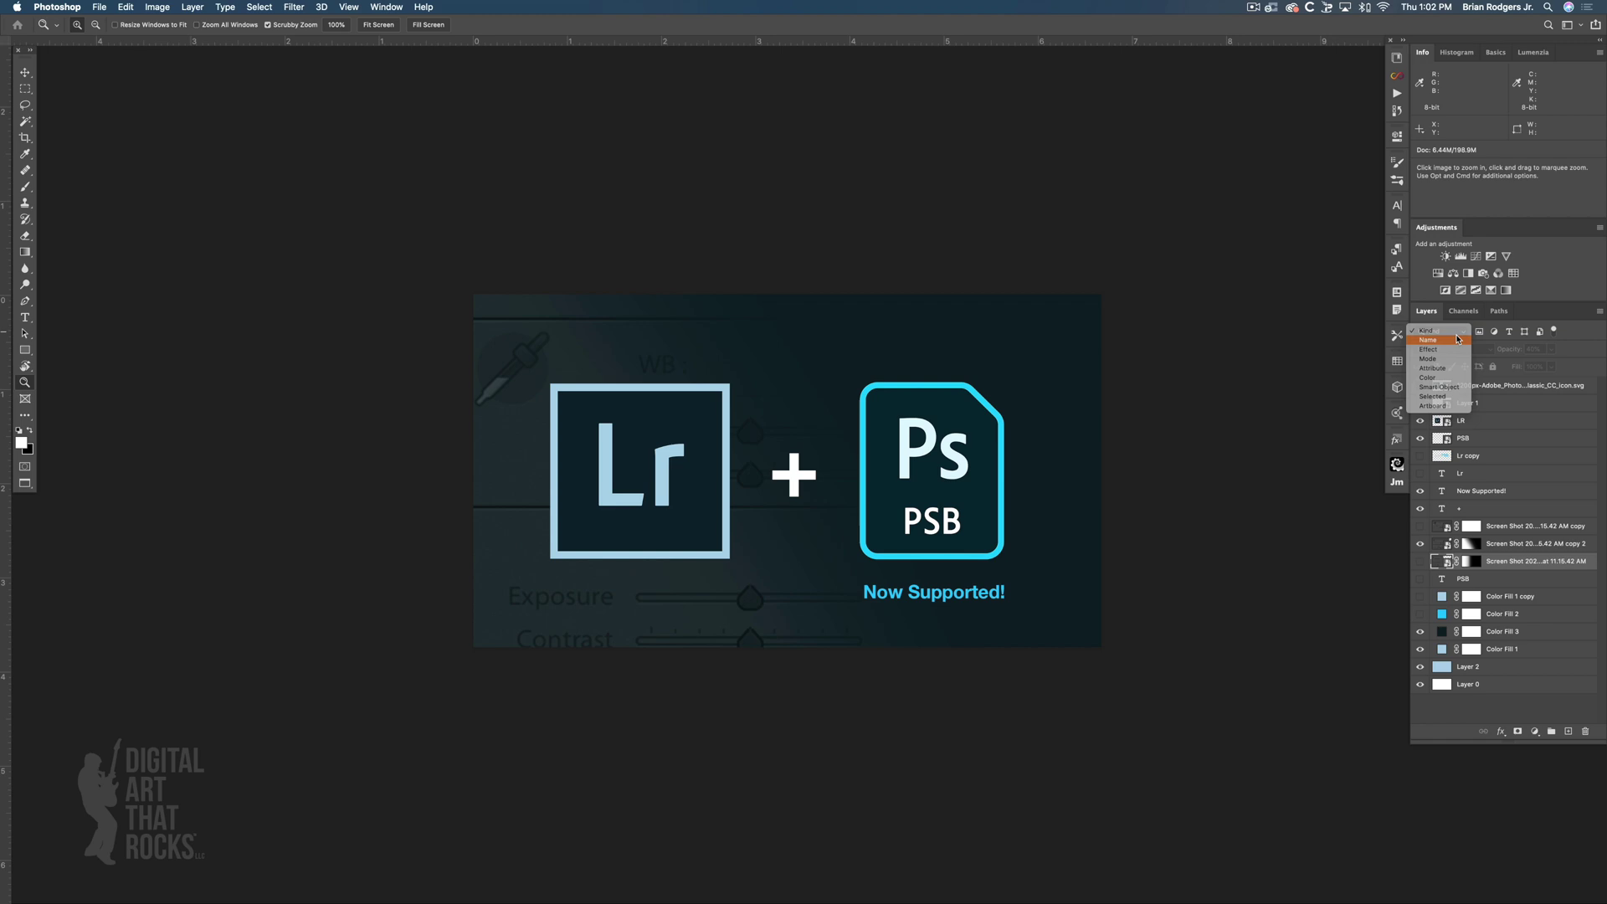
left_click(1461, 343)
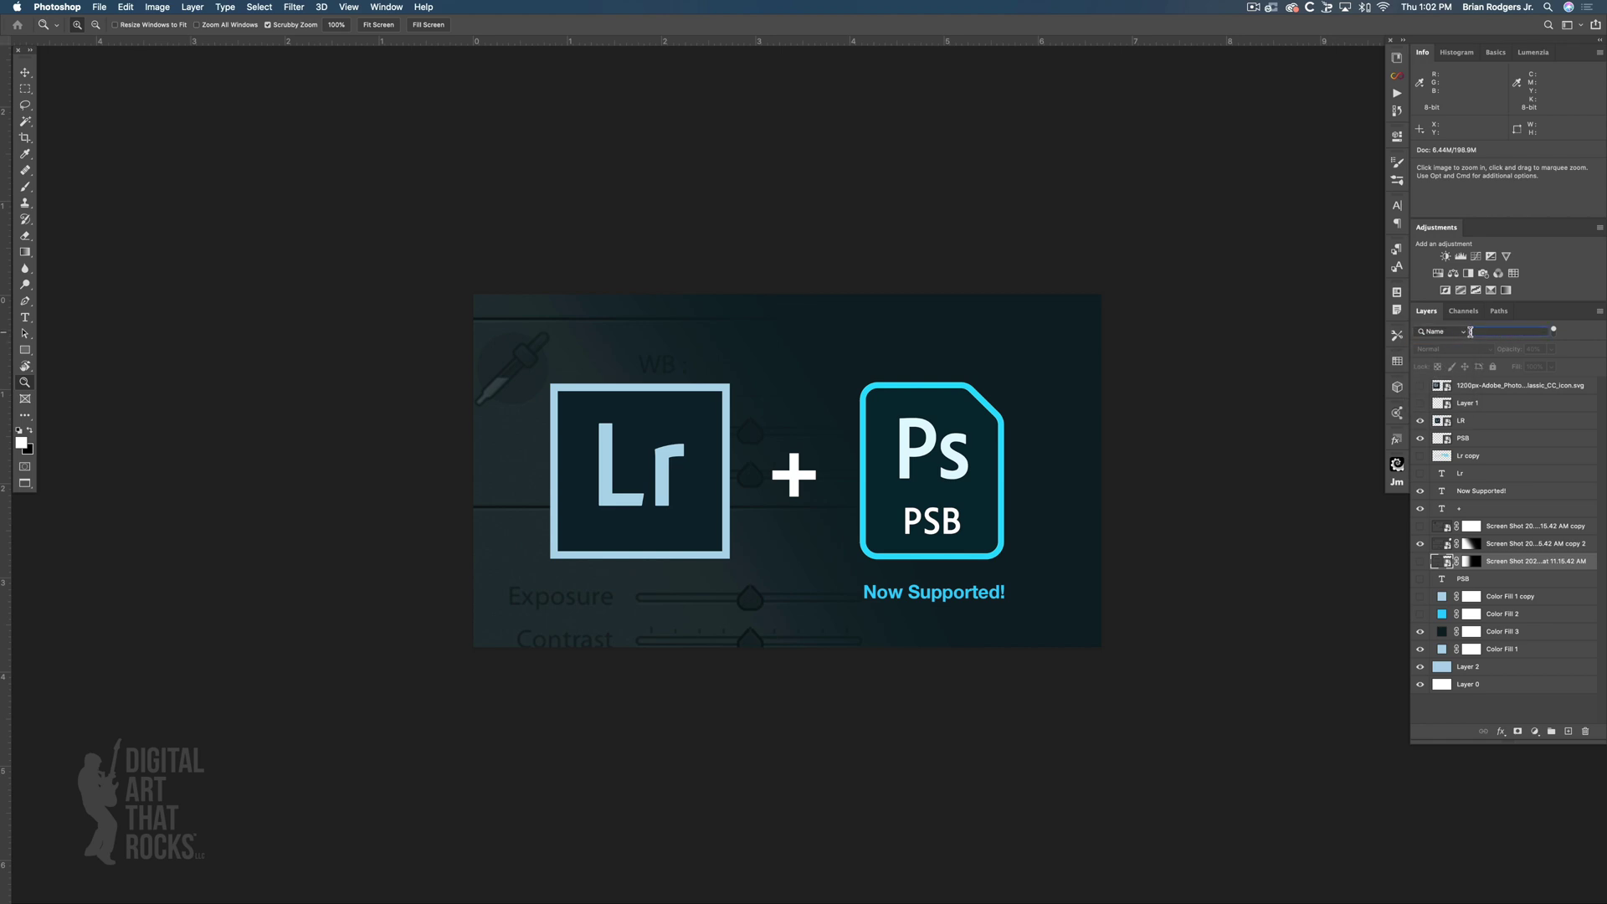
left_click(1477, 333)
Filter the layers by Effect, keeping Bevel & Emboss as the effect
left_click(1462, 332)
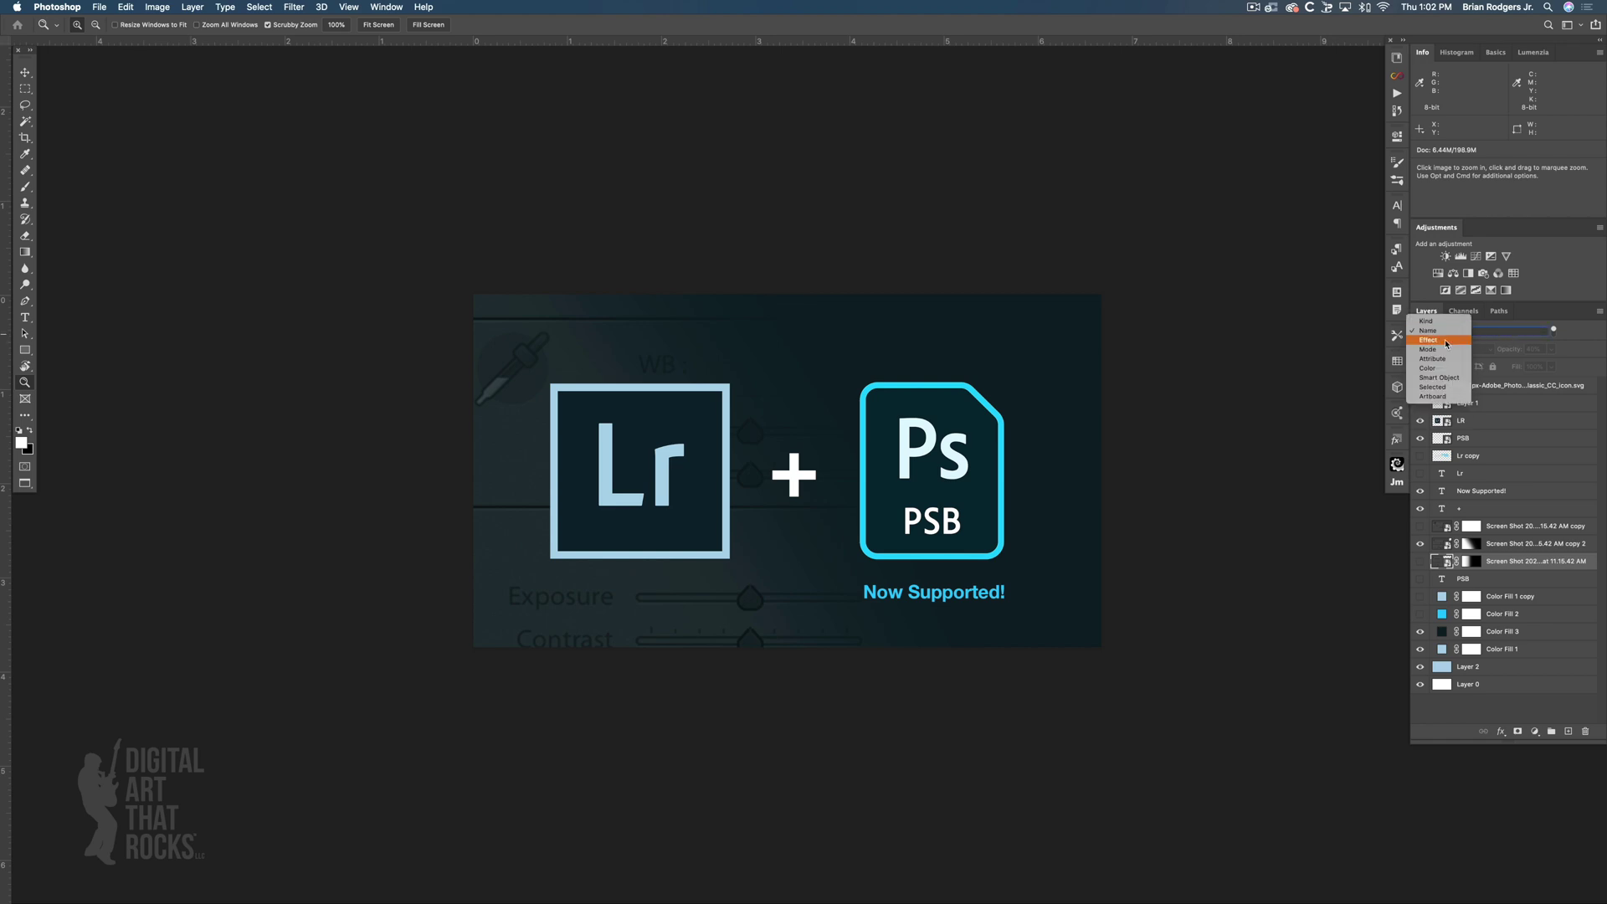
left_click(1461, 343)
left_click(1537, 334)
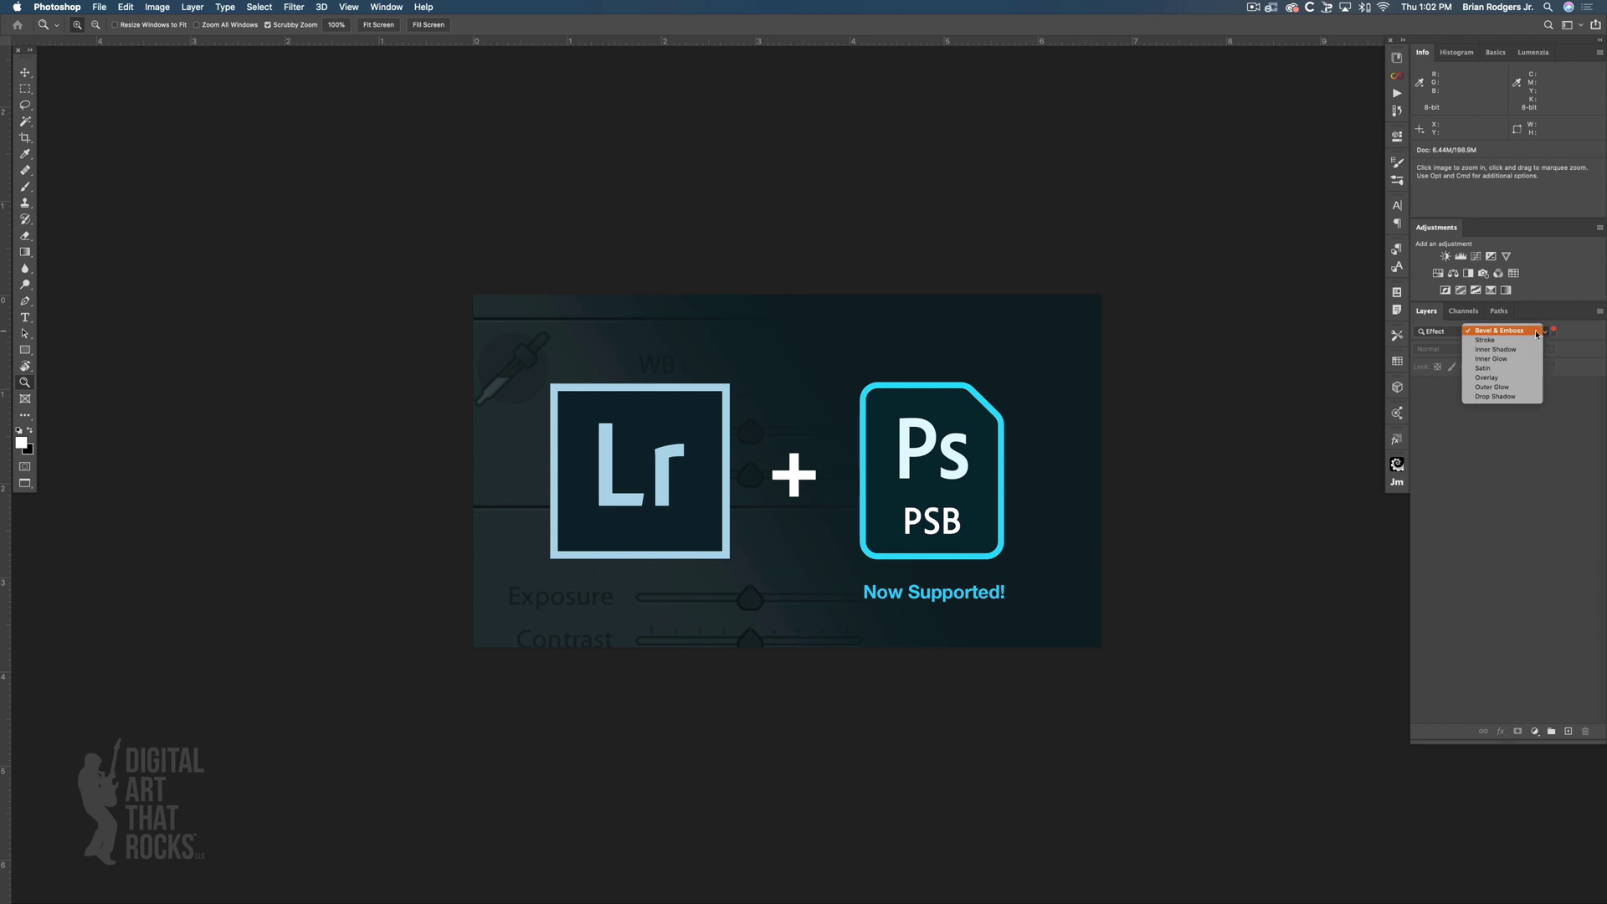
left_click(1496, 331)
Filter the layers by blending Mode set to Normal, showing the available blend modes
left_click(1460, 331)
left_click(1460, 344)
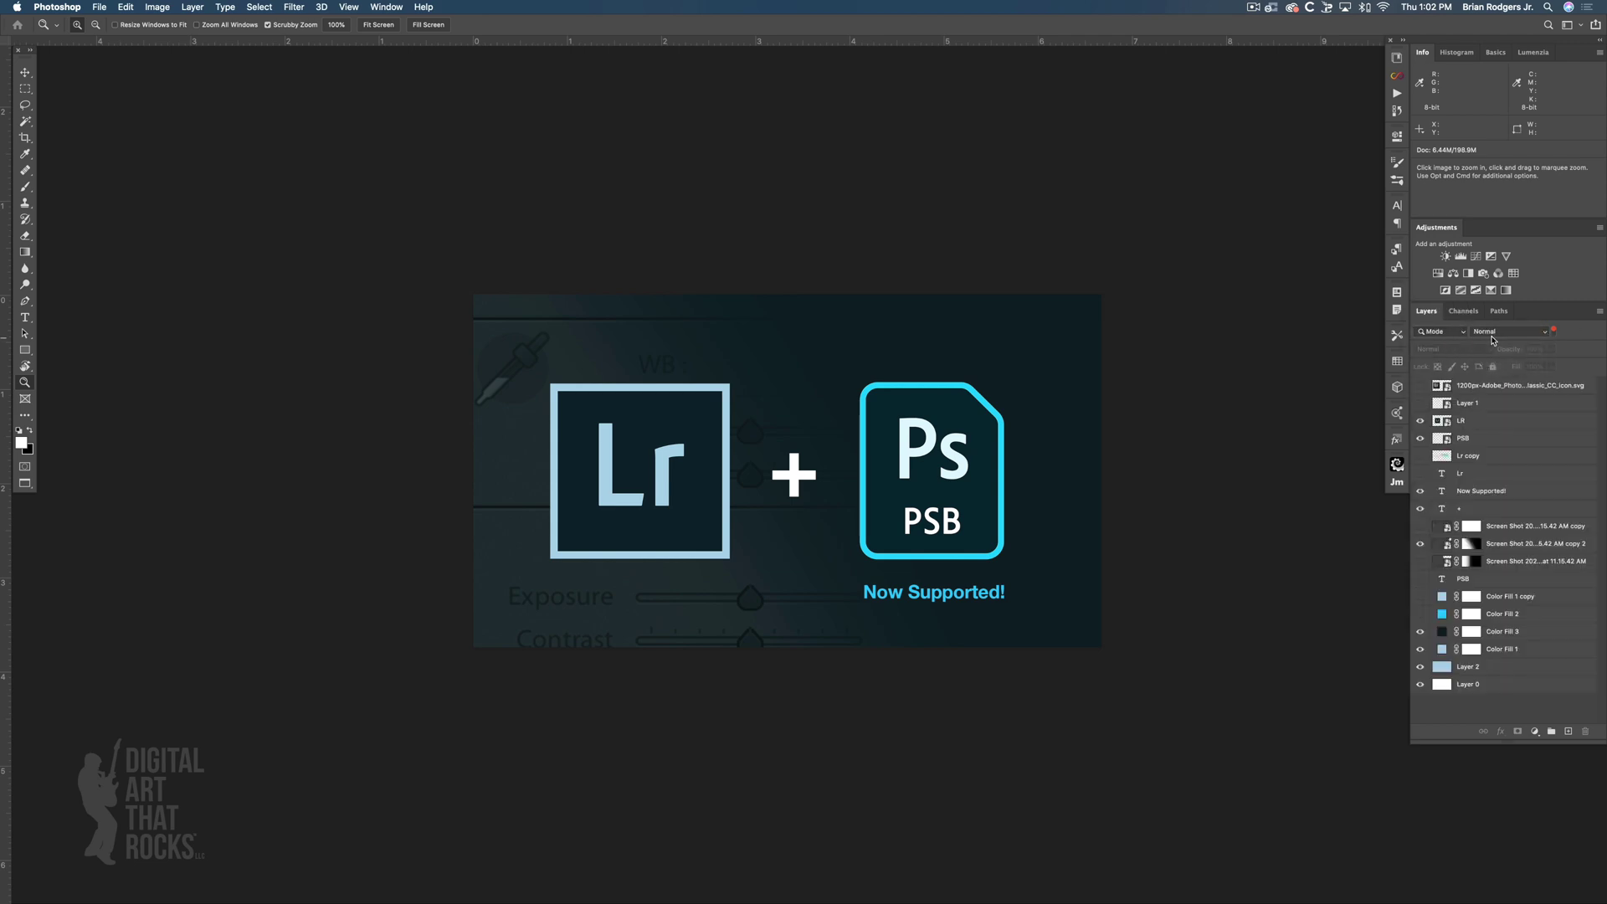
left_click(1546, 334)
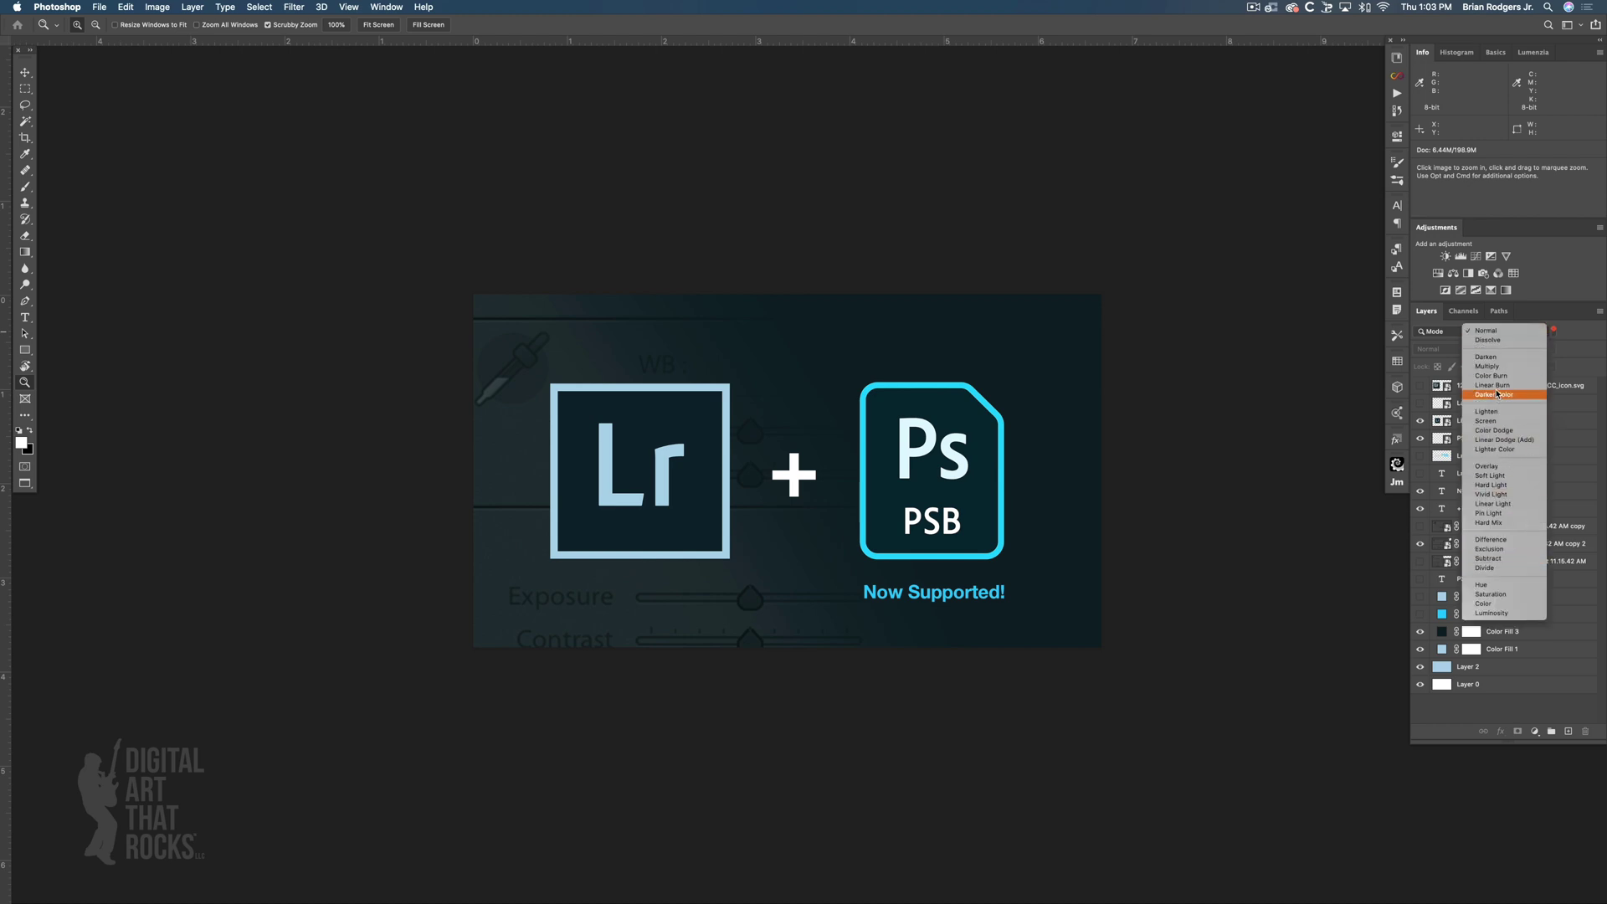
Filter layers by the Visible attribute, toggle filtering off and on, then switch the attribute to Empty
left_click(1433, 331)
left_click(1434, 331)
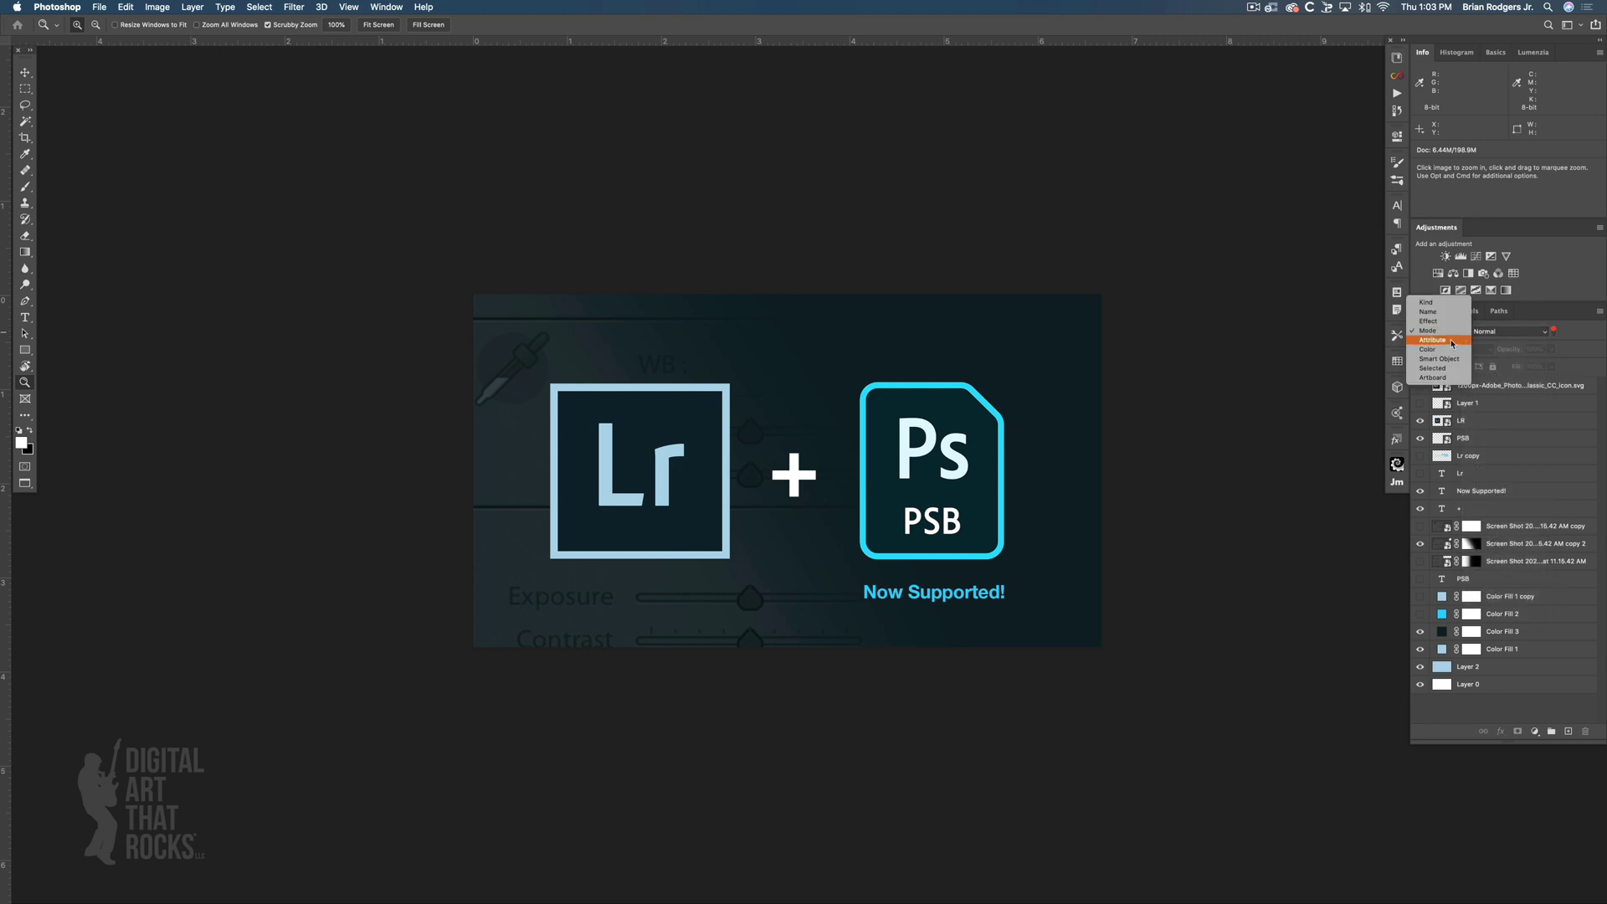
left_click(1452, 343)
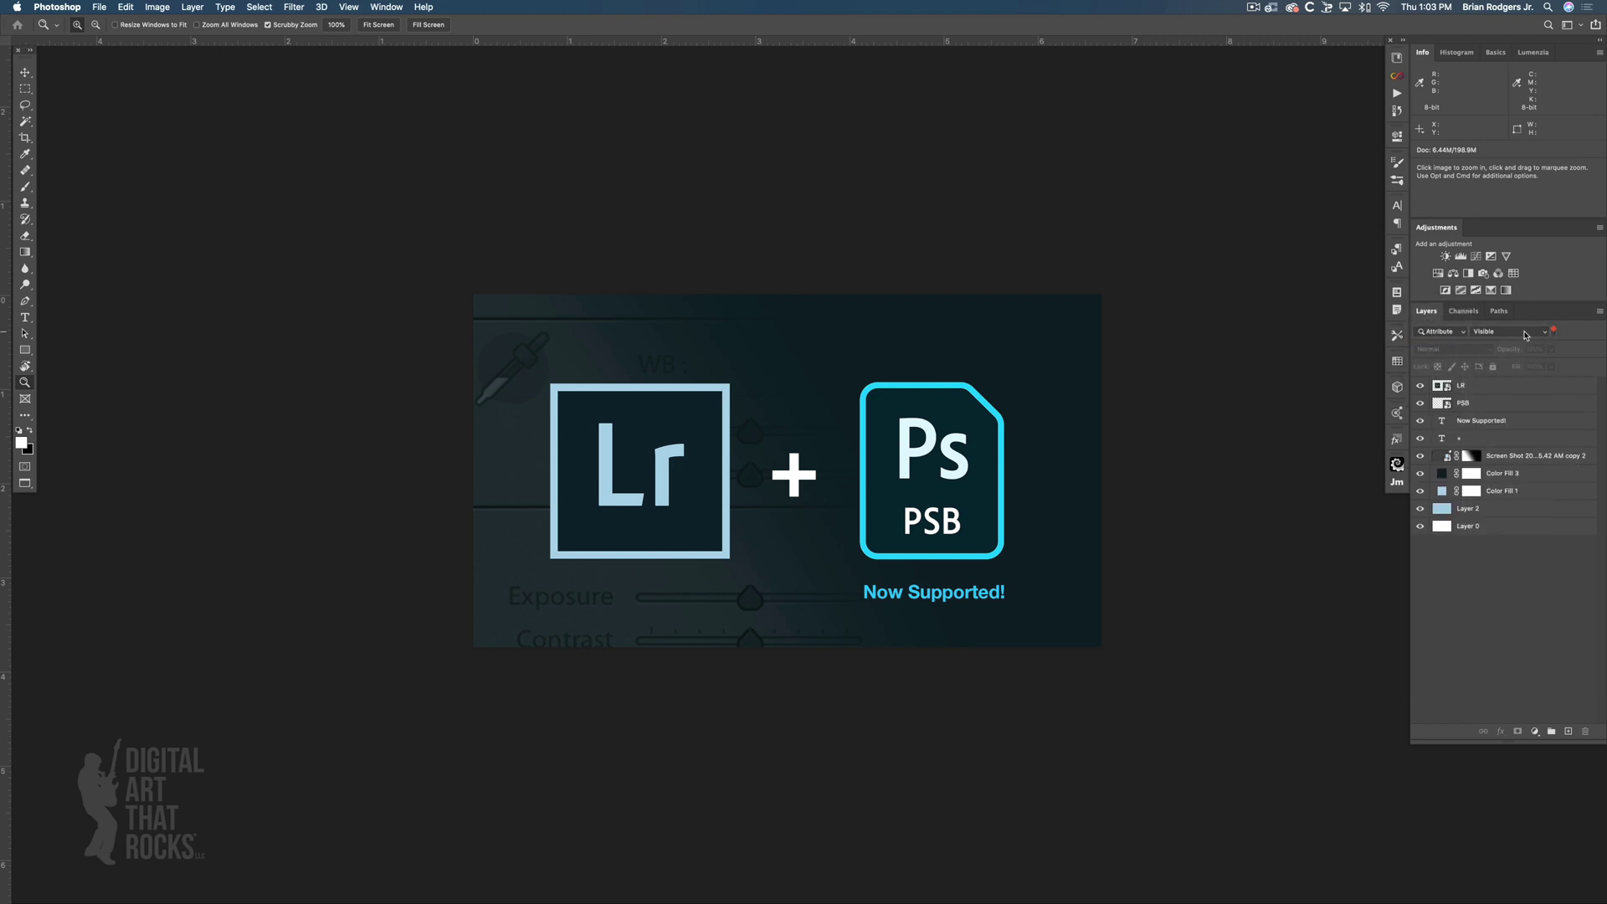
left_click(1554, 331)
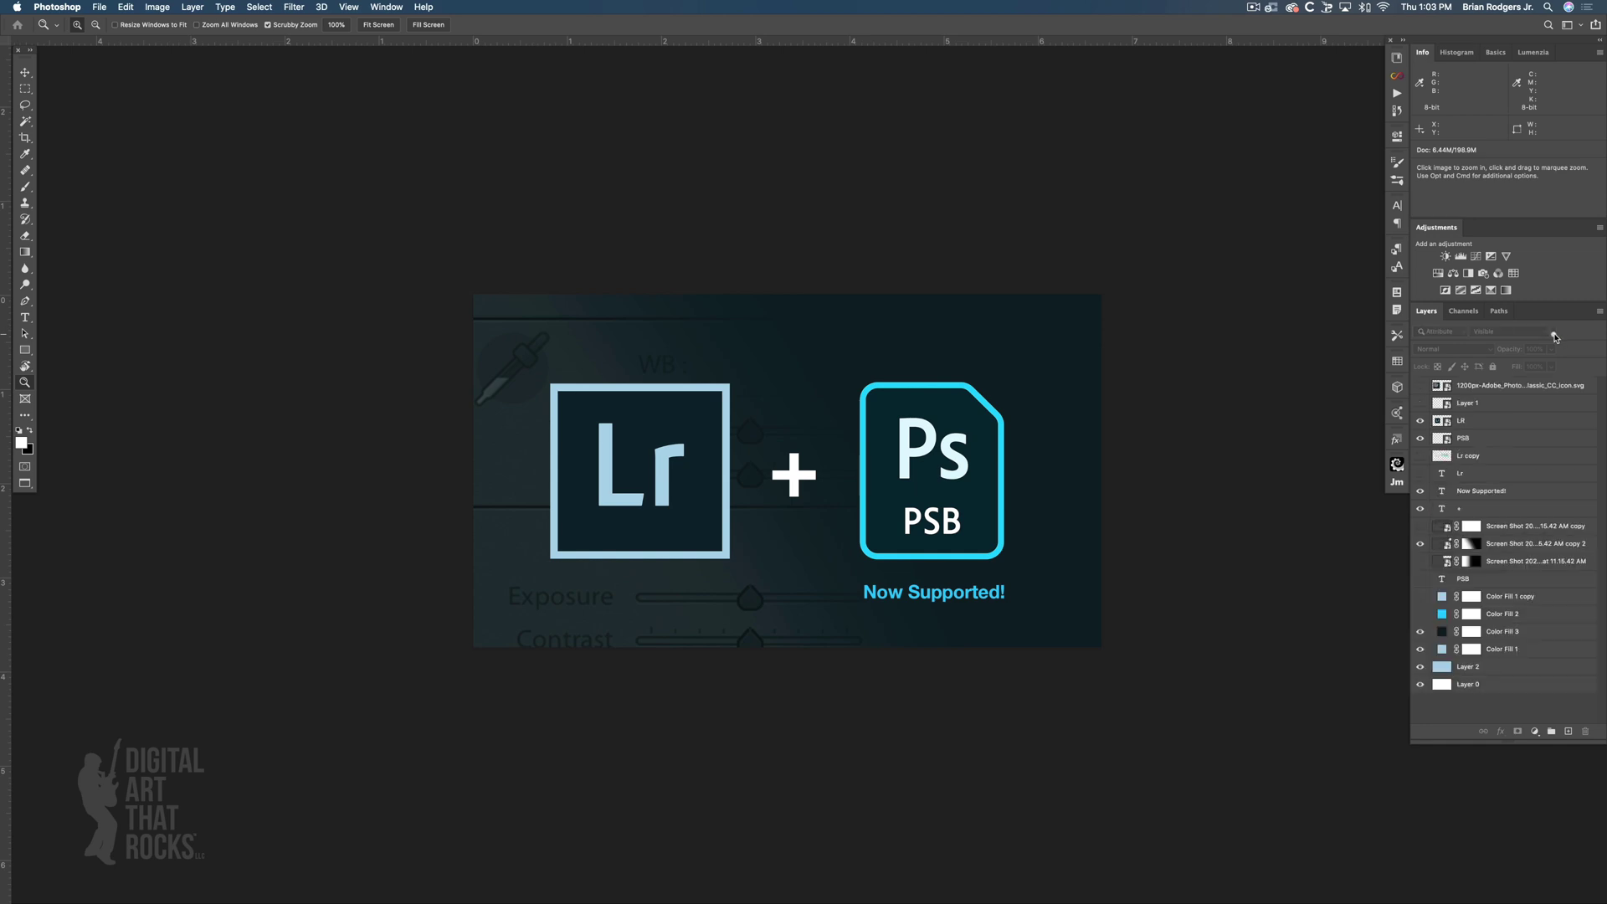
left_click(1553, 332)
left_click(1554, 332)
left_click(1554, 332)
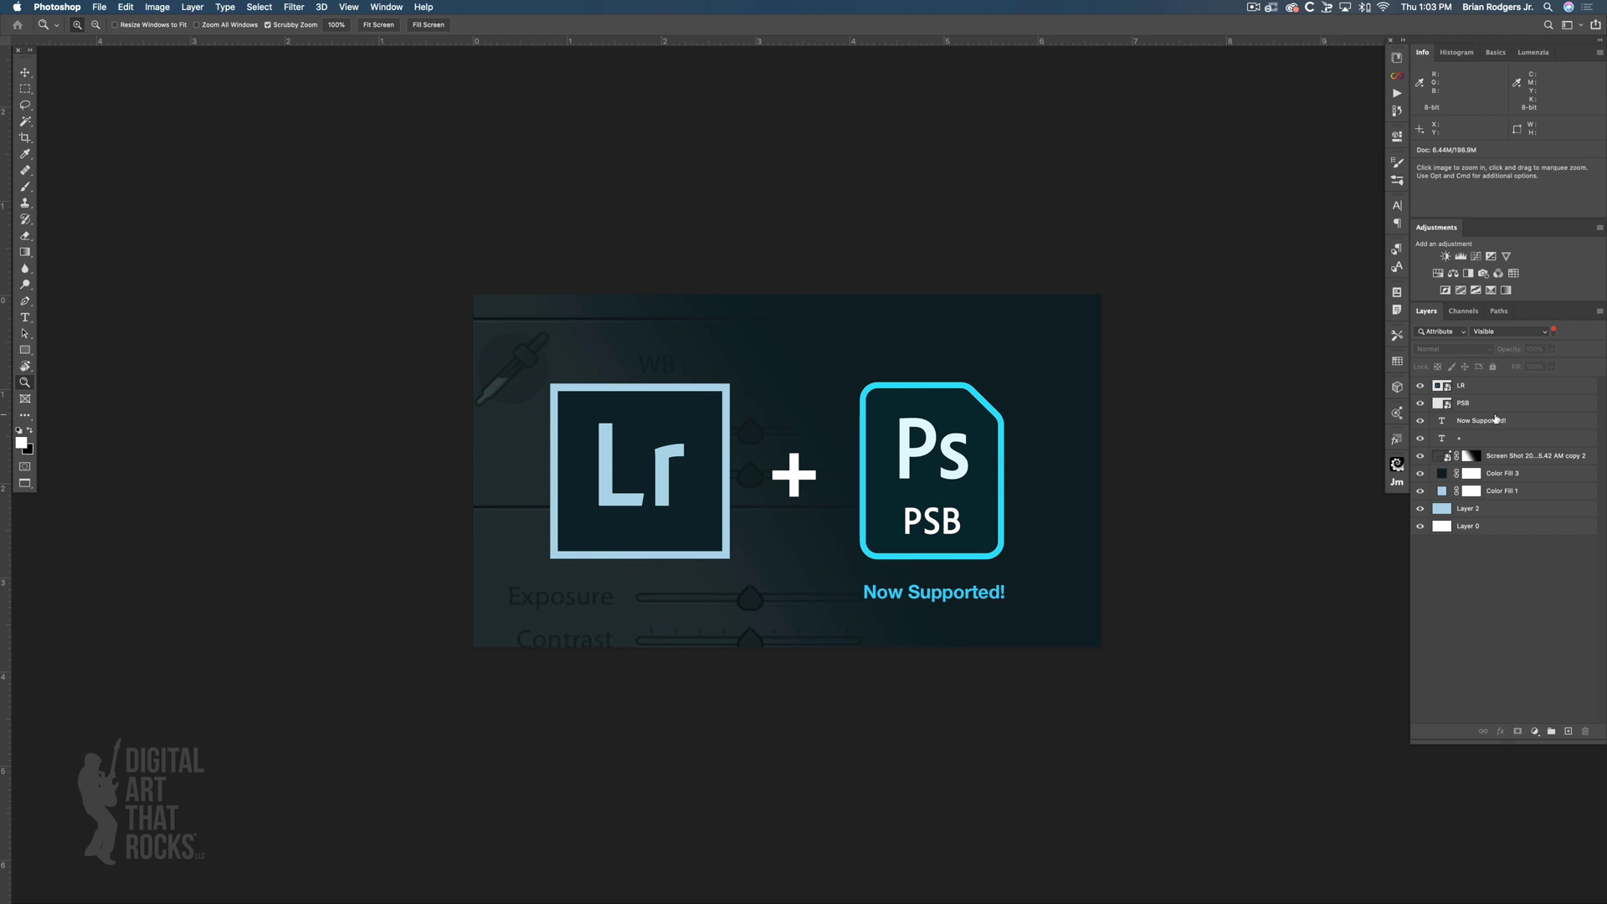
left_click(1544, 334)
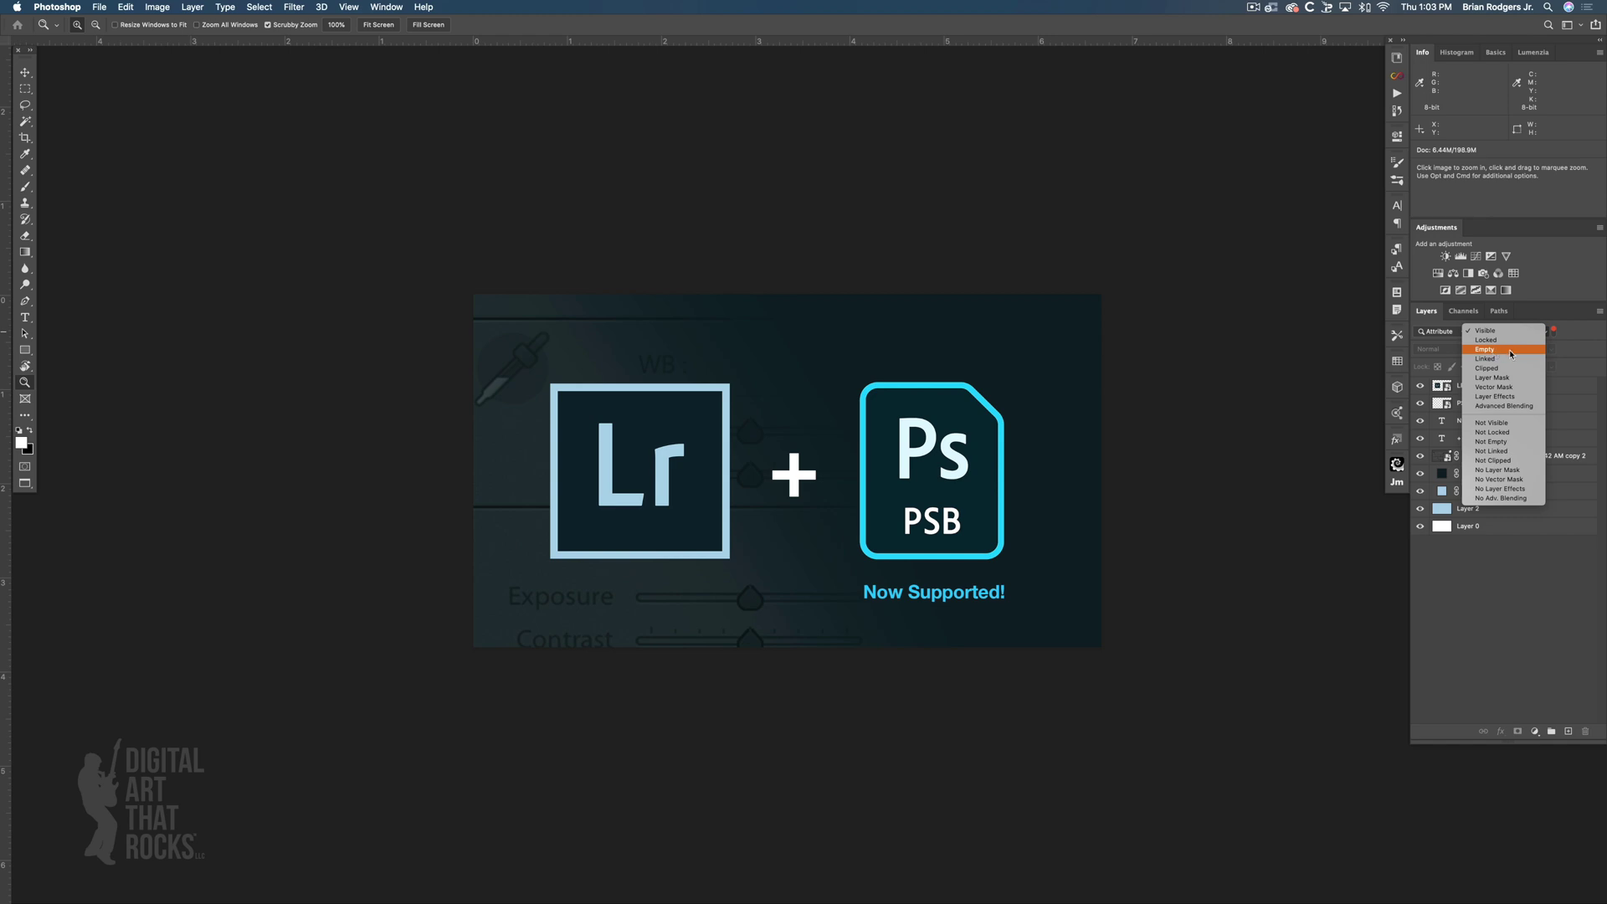
left_click(1512, 351)
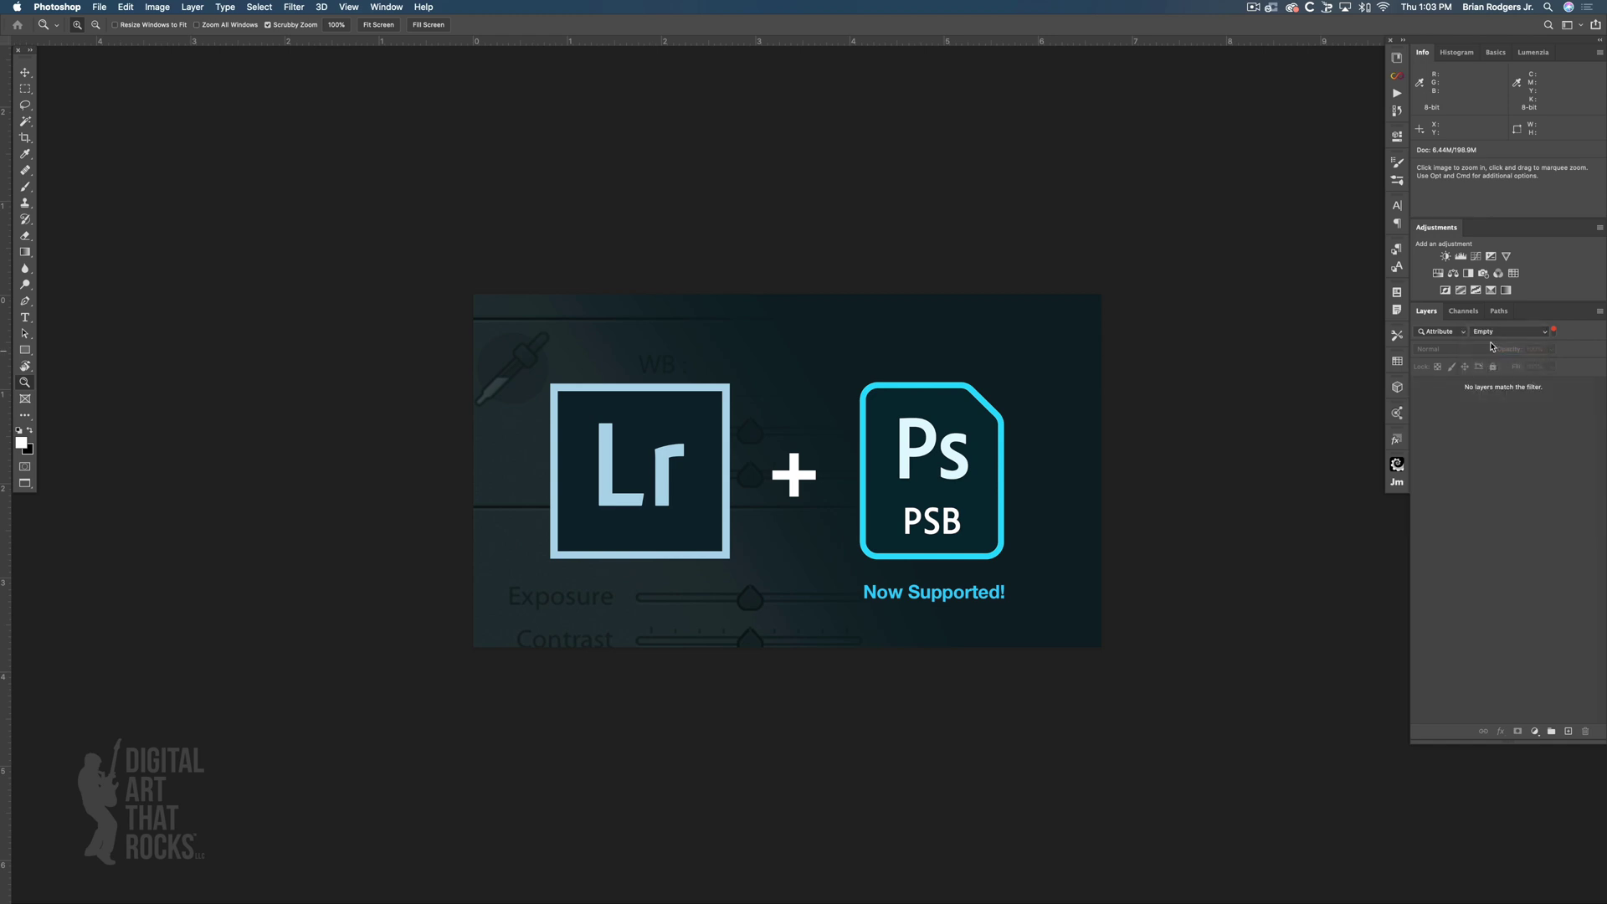
Filter to Not Visible layers, toggling filtering off and back on to compare with all layers
left_click(1547, 334)
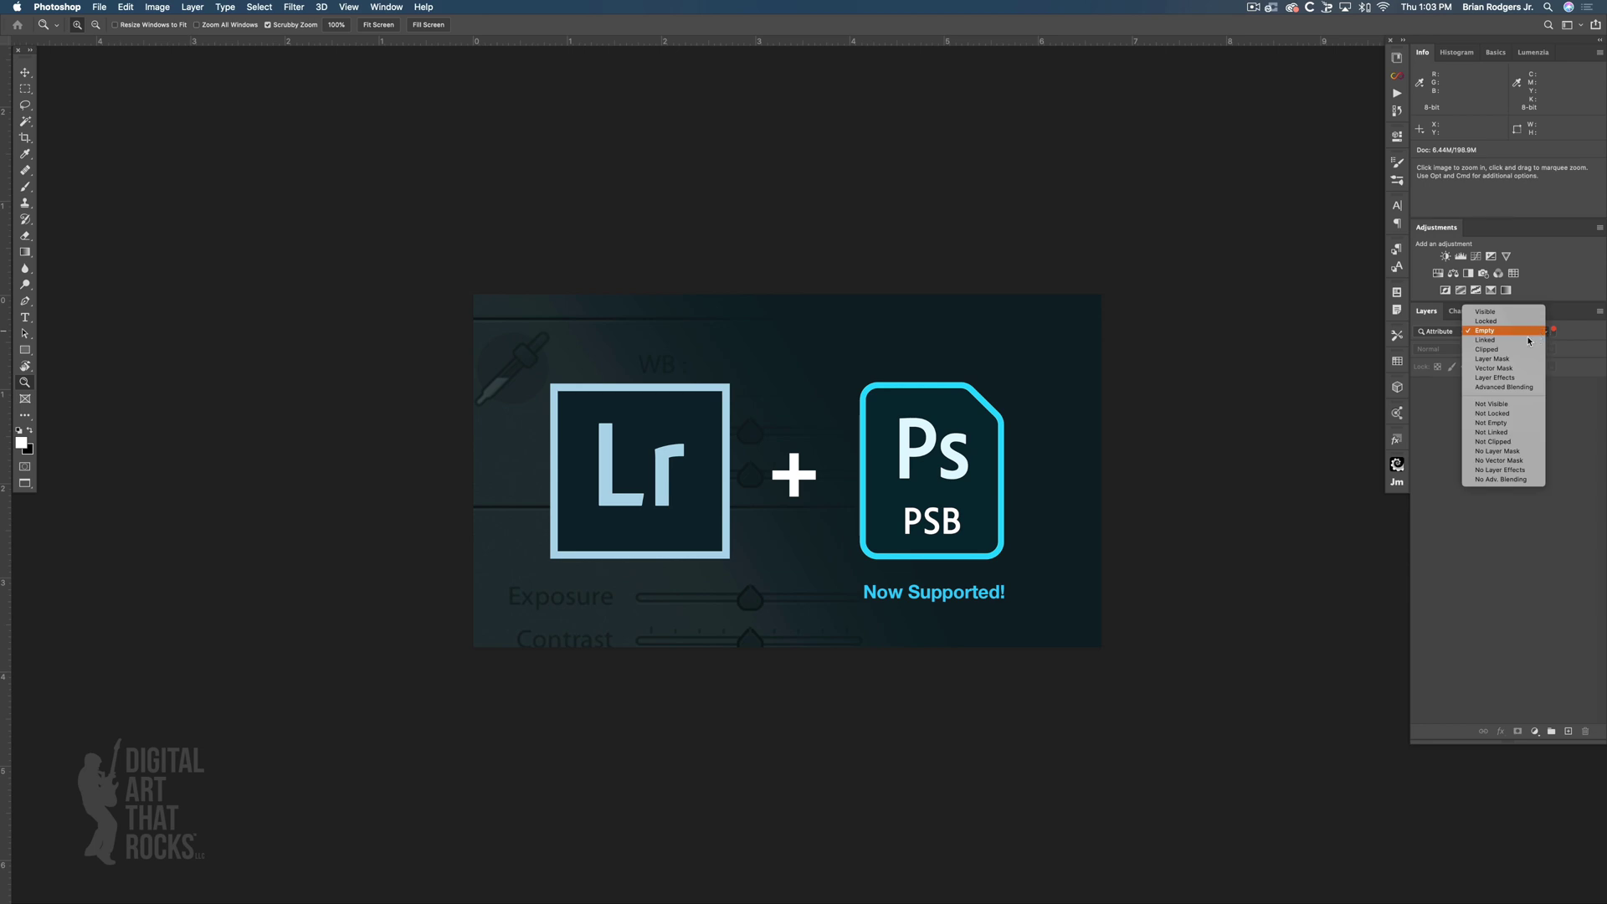
left_click(1491, 404)
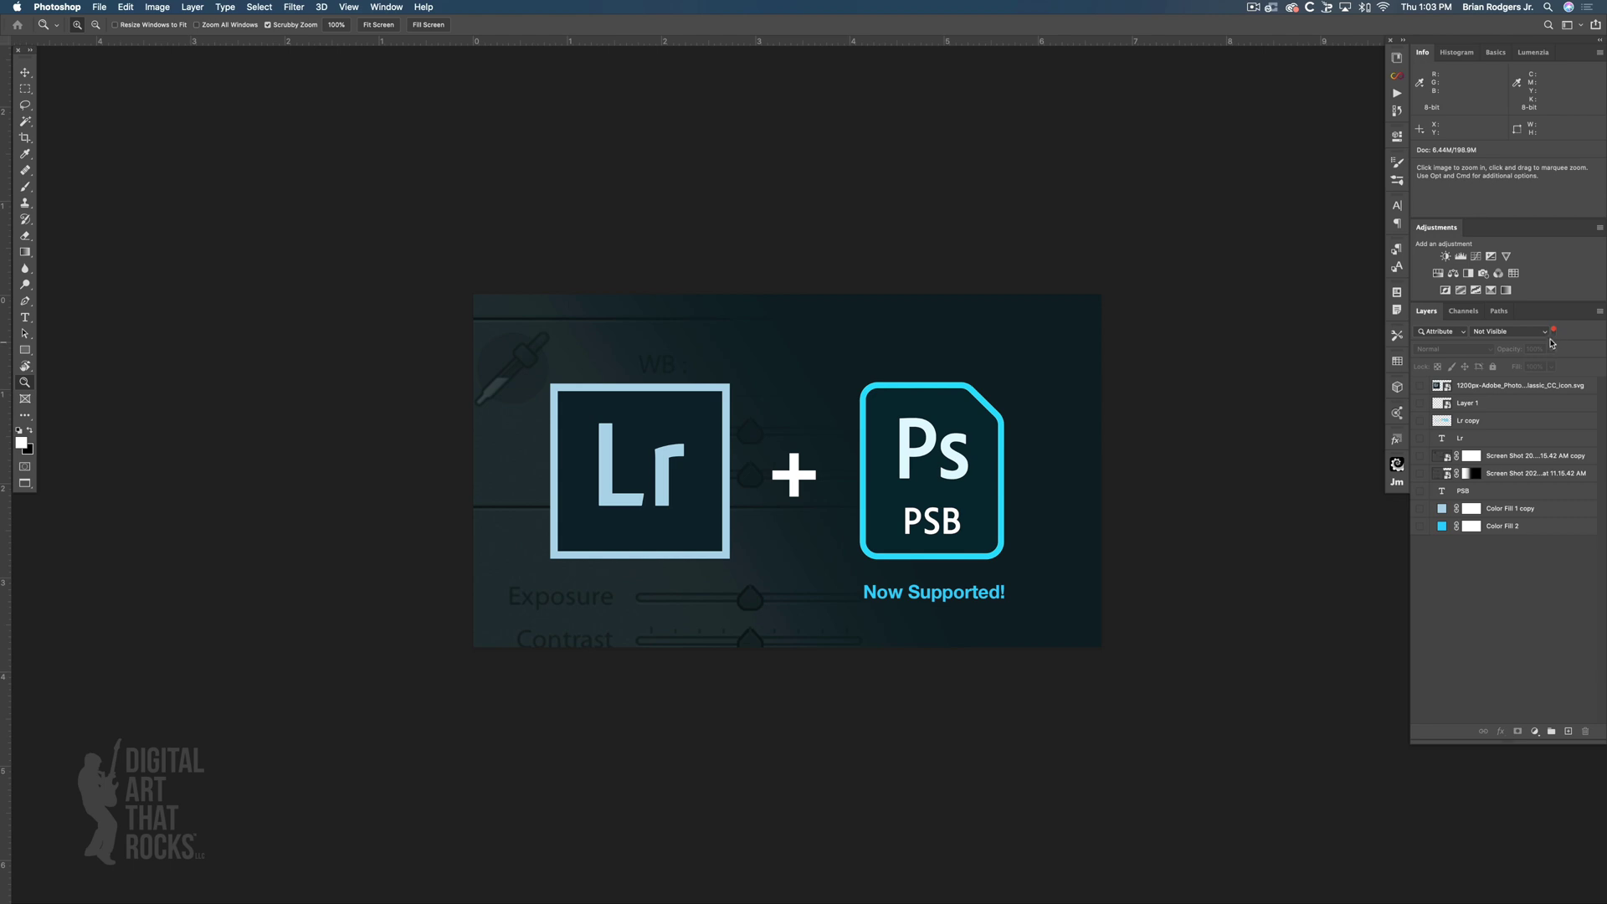
left_click(1554, 335)
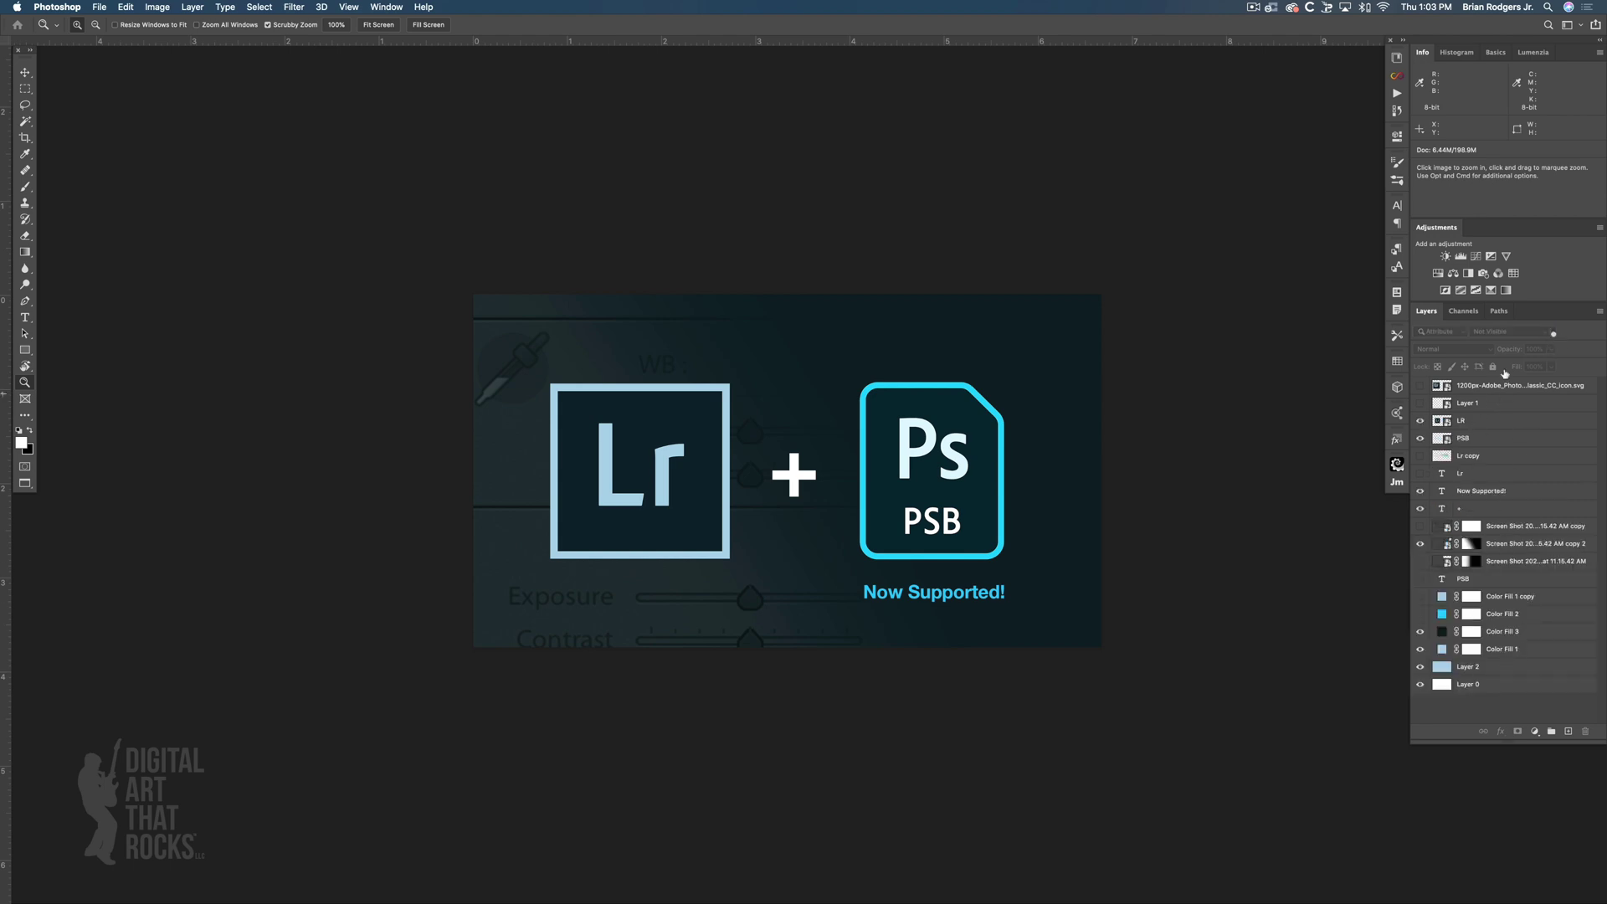
left_click(1554, 333)
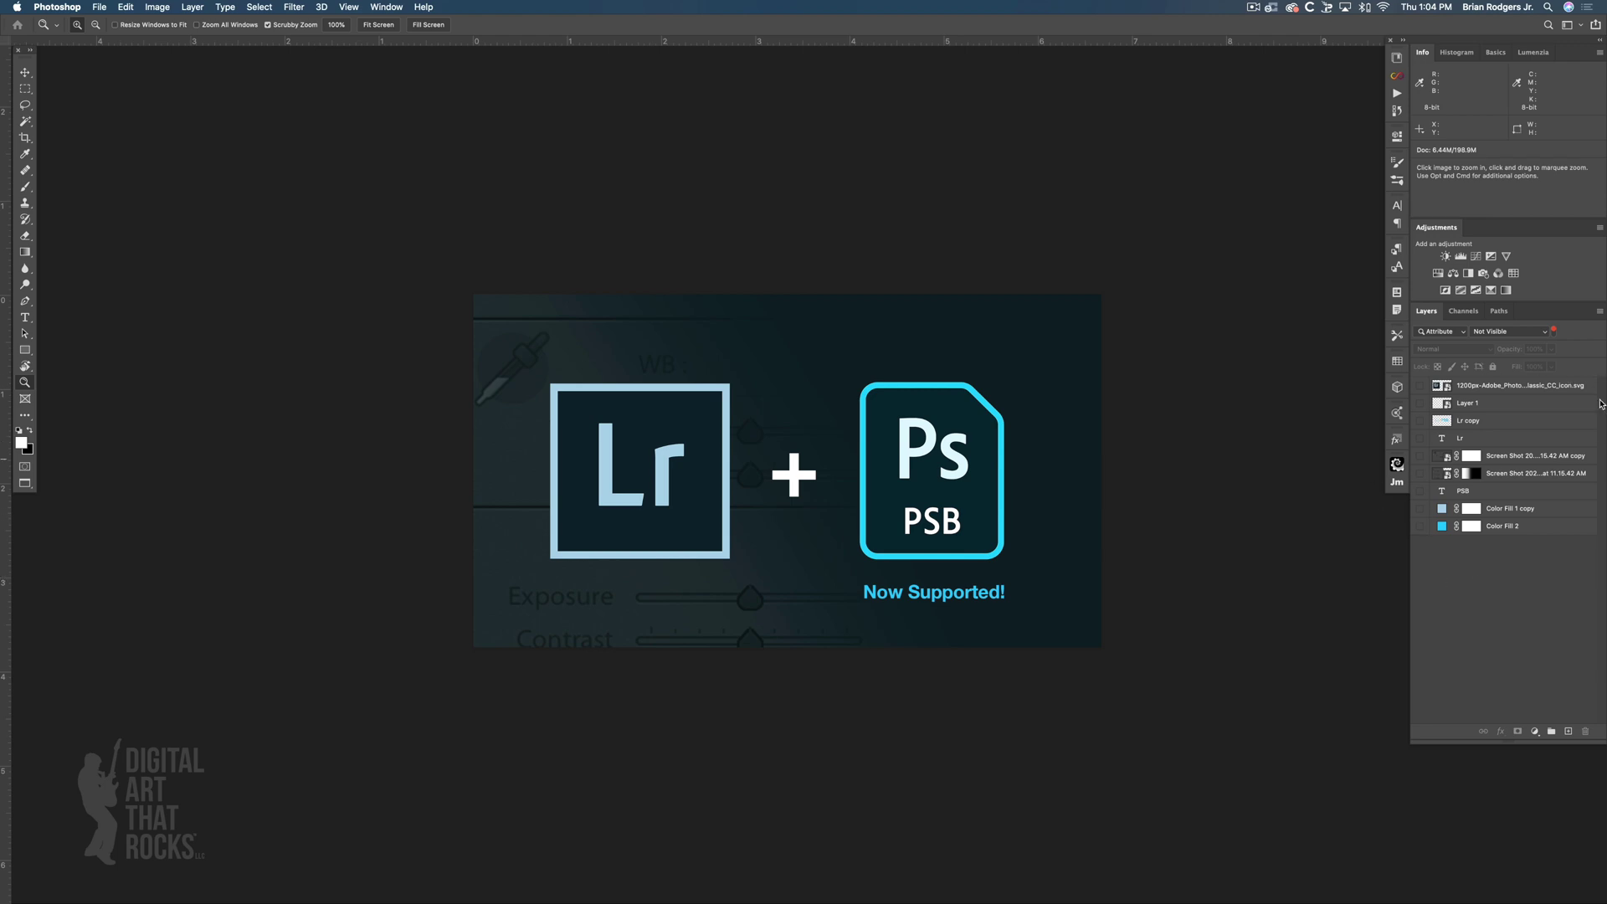
Select the nine hidden layers from the top one through Color Fill 2 and delete them
left_click(1530, 388)
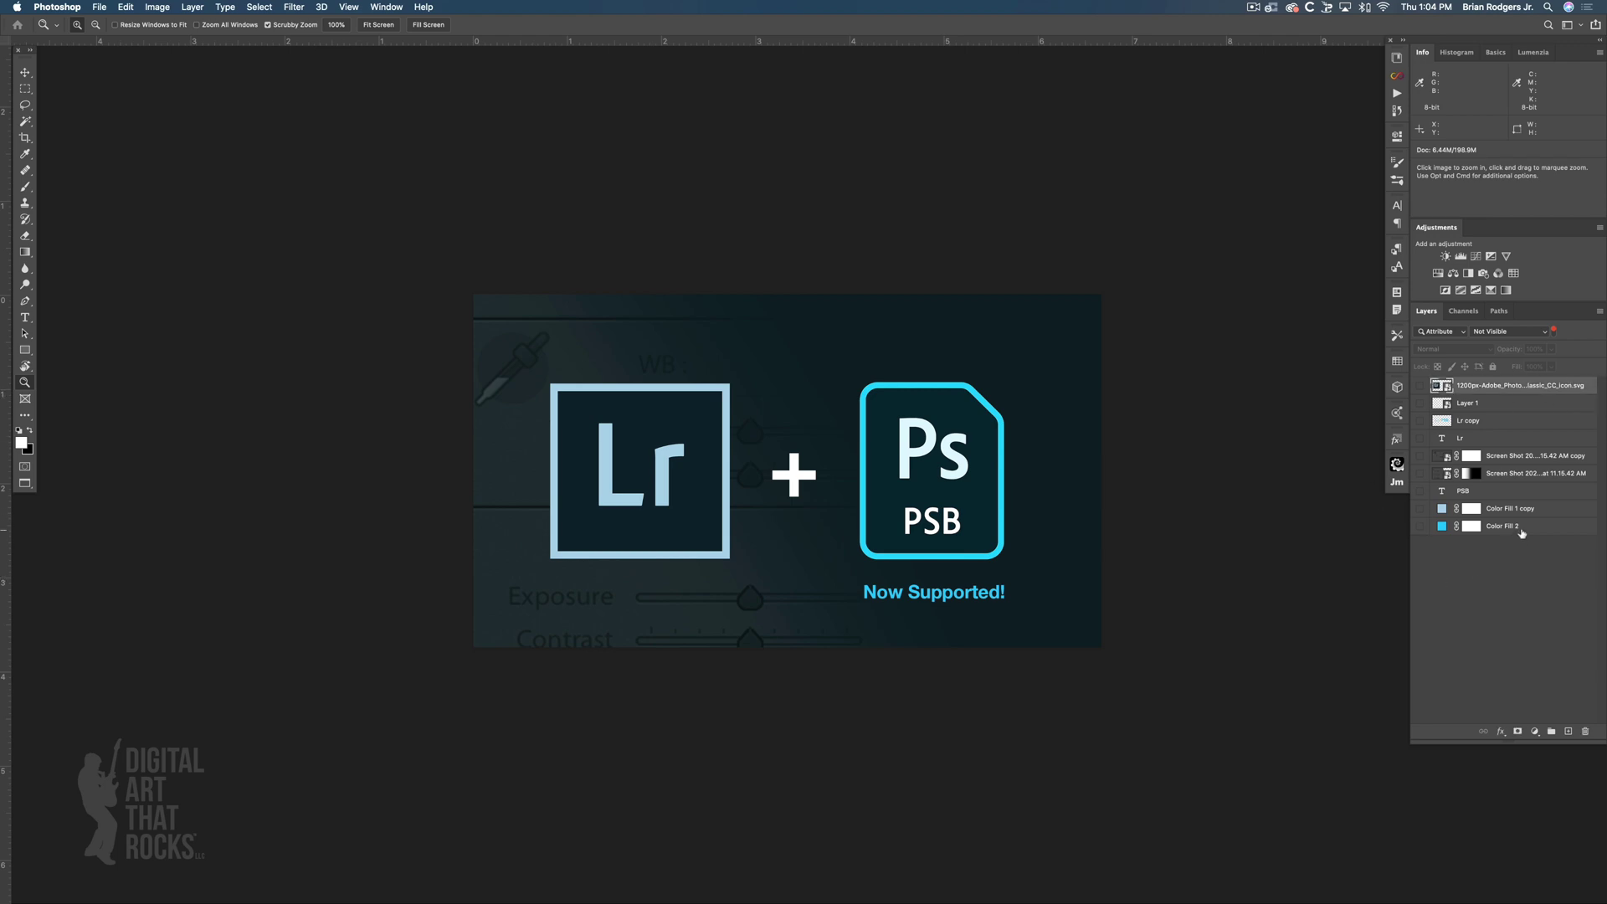
left_click(1522, 531, "shift")
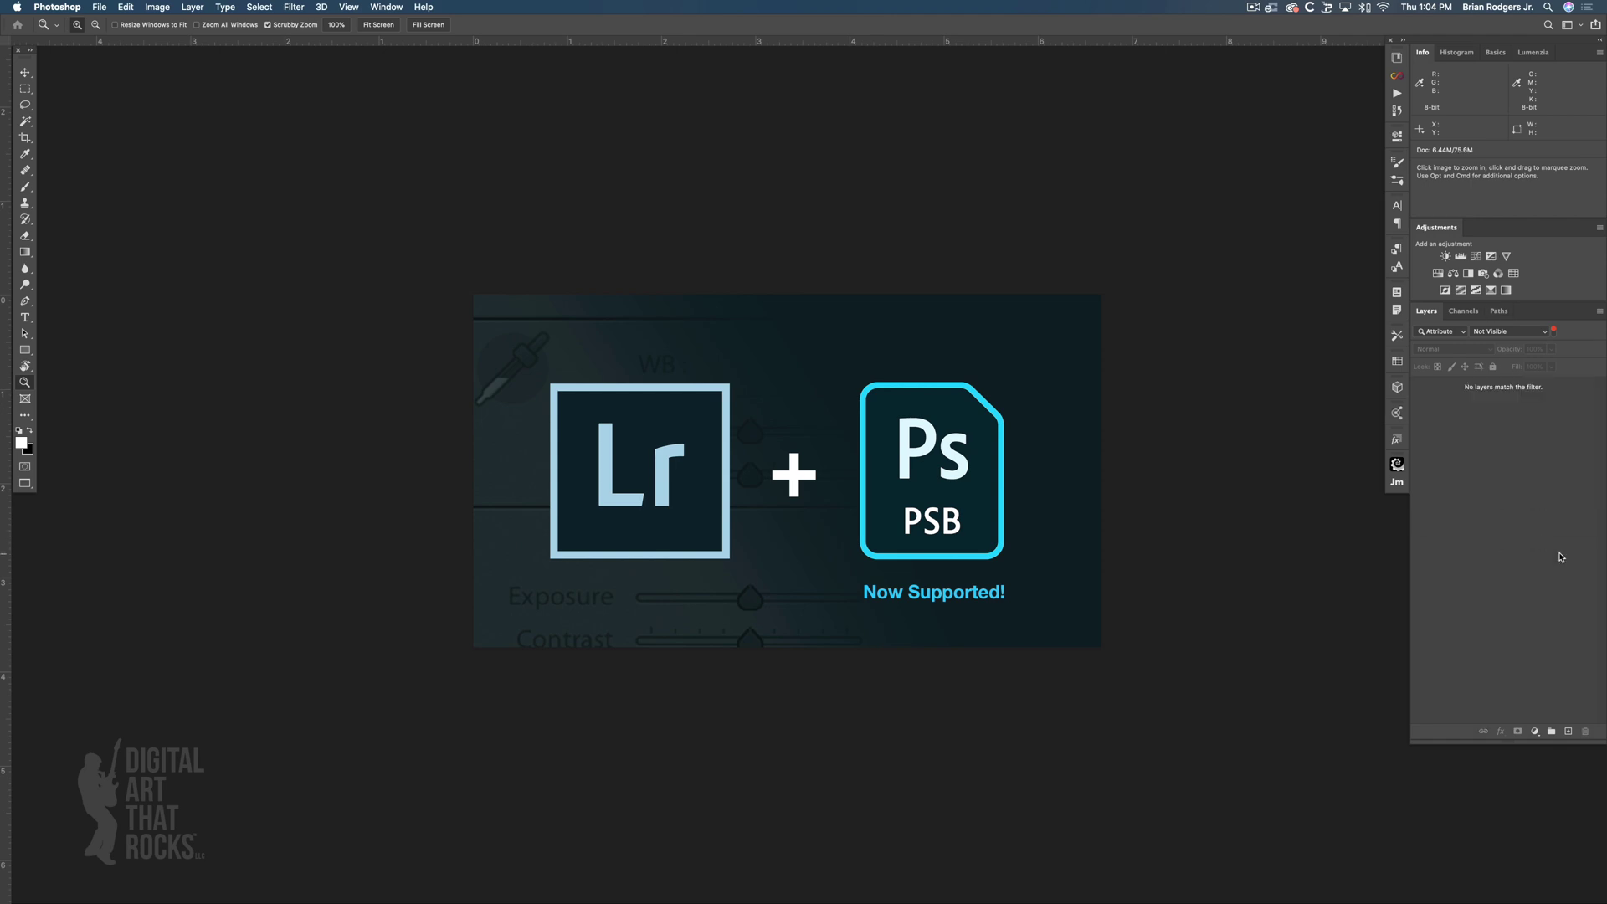
Switch layer filtering off to list every remaining visible layer, from LR down to Layer 0
left_click(1554, 332)
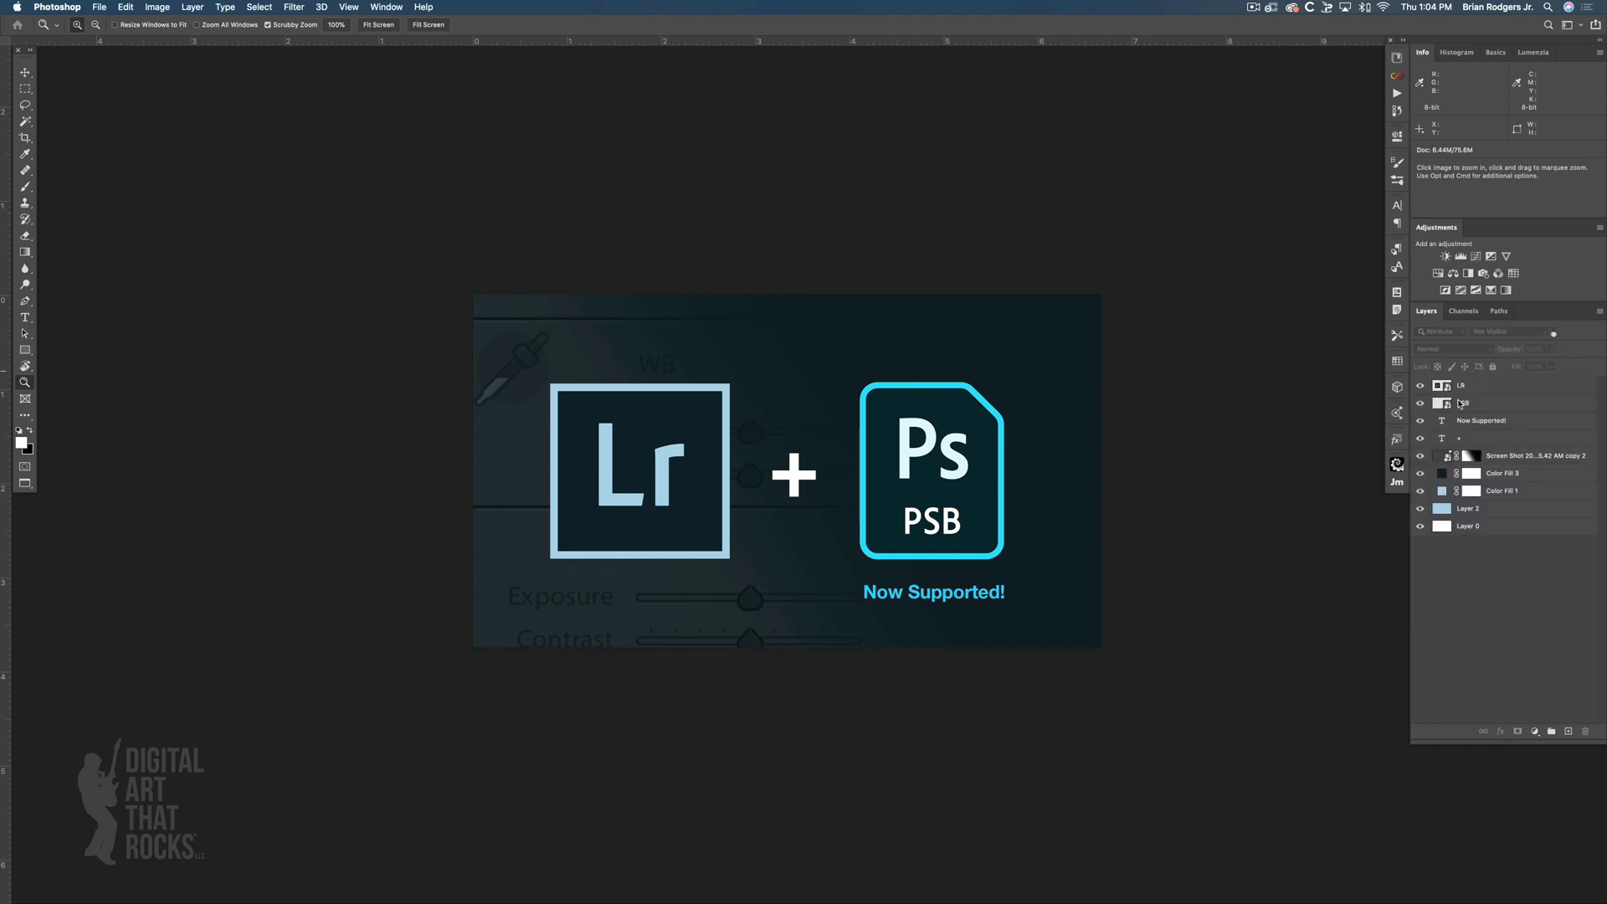